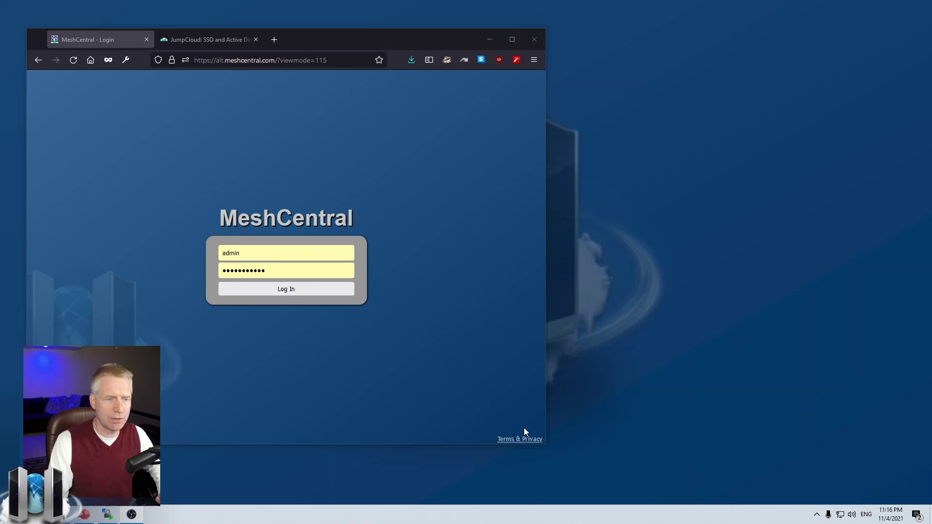
Shrink the browser window and bring the JumpCloud.pptx presentation to the front.
left_click_drag(544, 445, 478, 416)
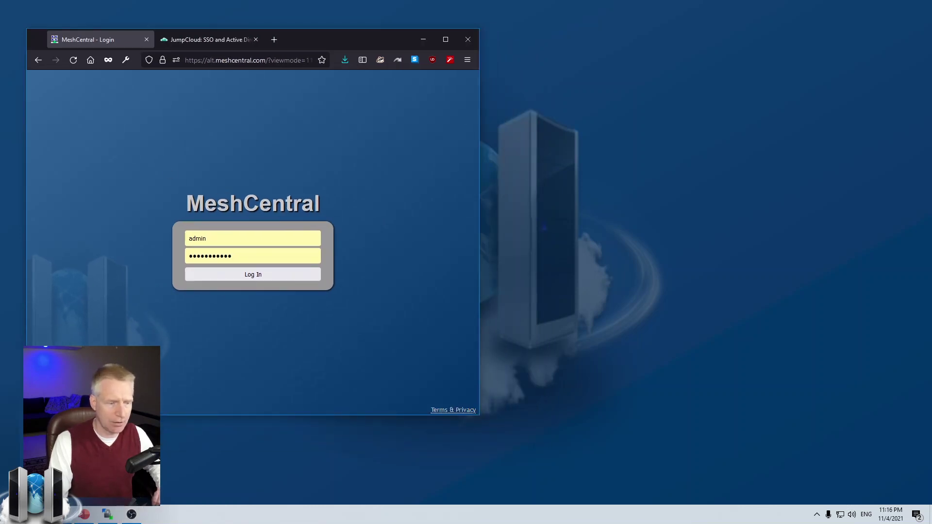
left_click(83, 515)
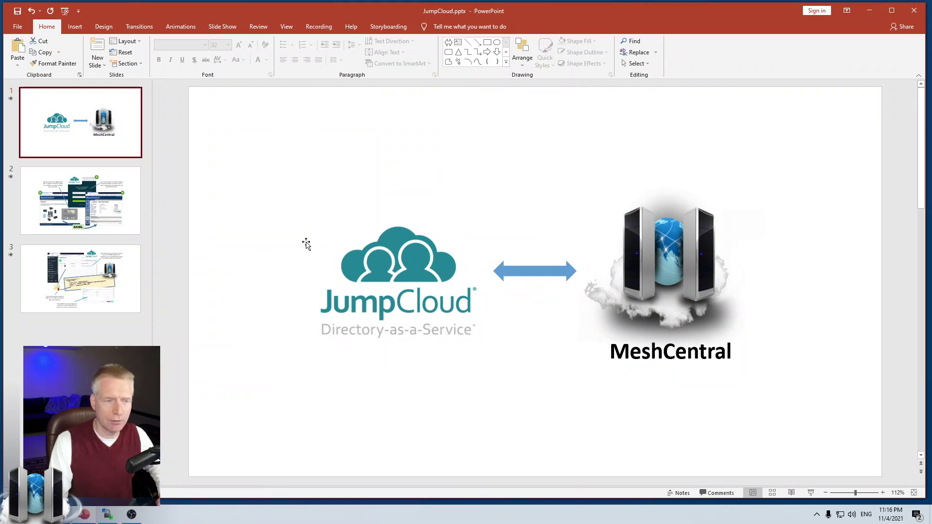
Advance the JumpCloud deck through slide 2 to slide 3, then minimize PowerPoint.
key("Page_Down")
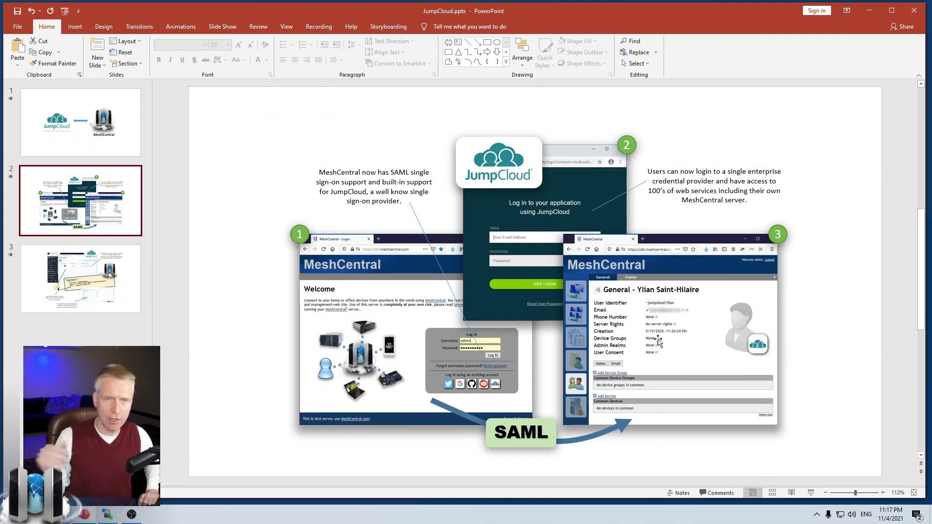
left_click(68, 298)
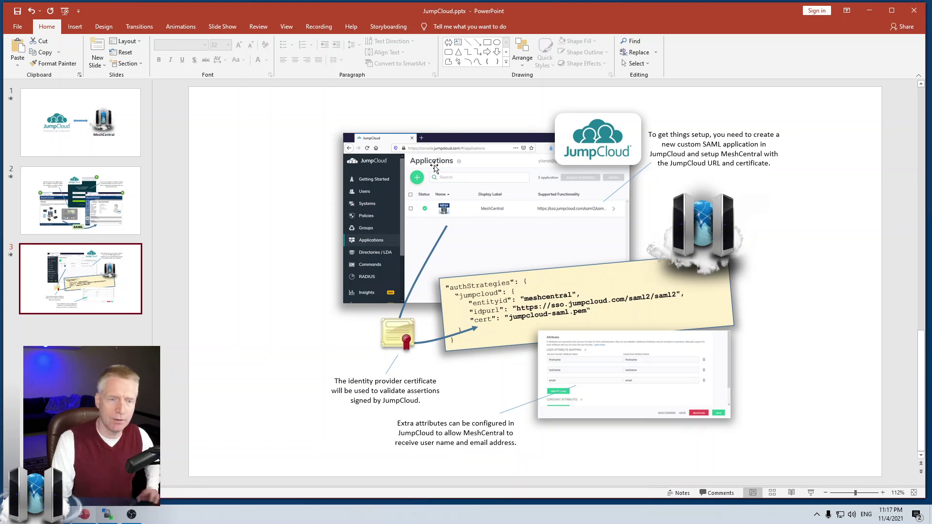
left_click(876, 10)
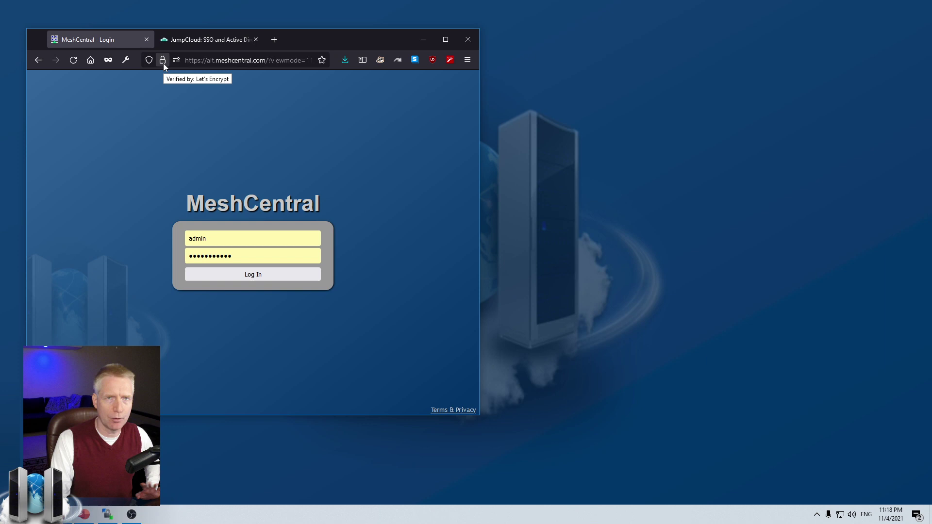
left_click(239, 278)
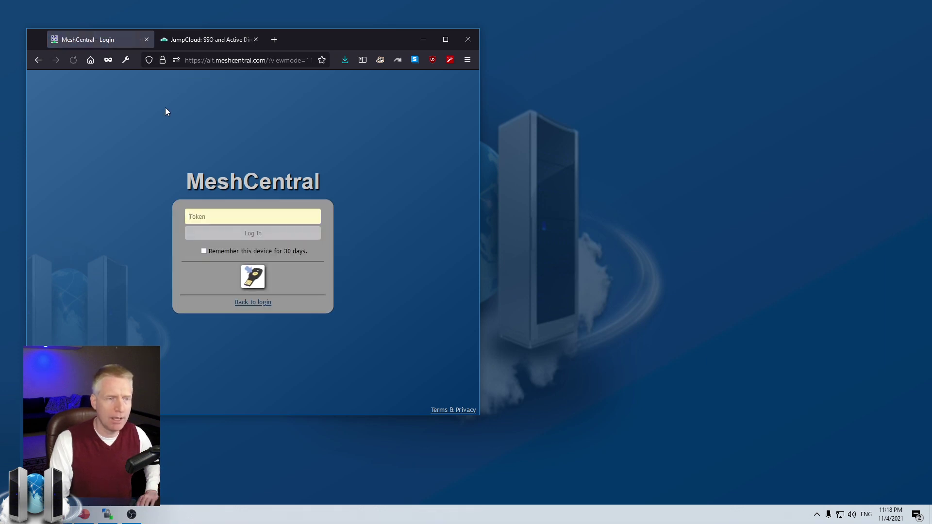
left_click(253, 276)
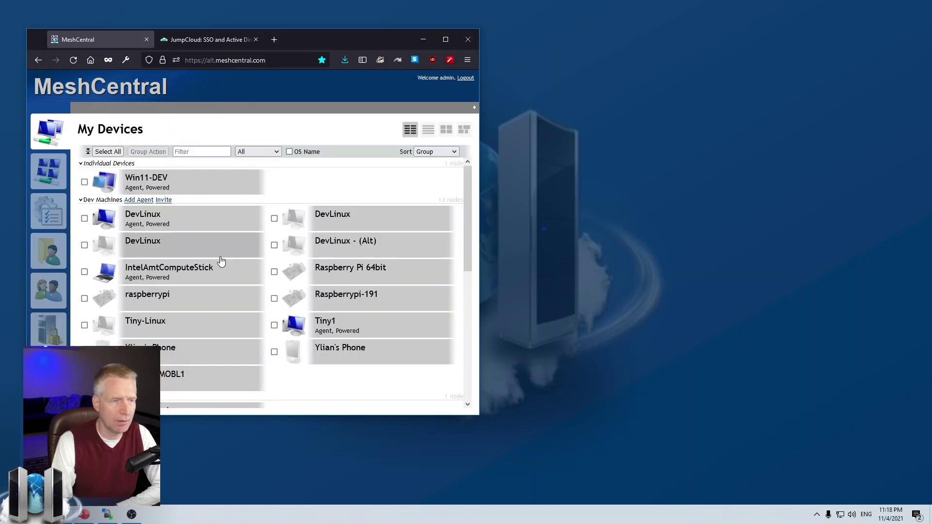
left_click(466, 79)
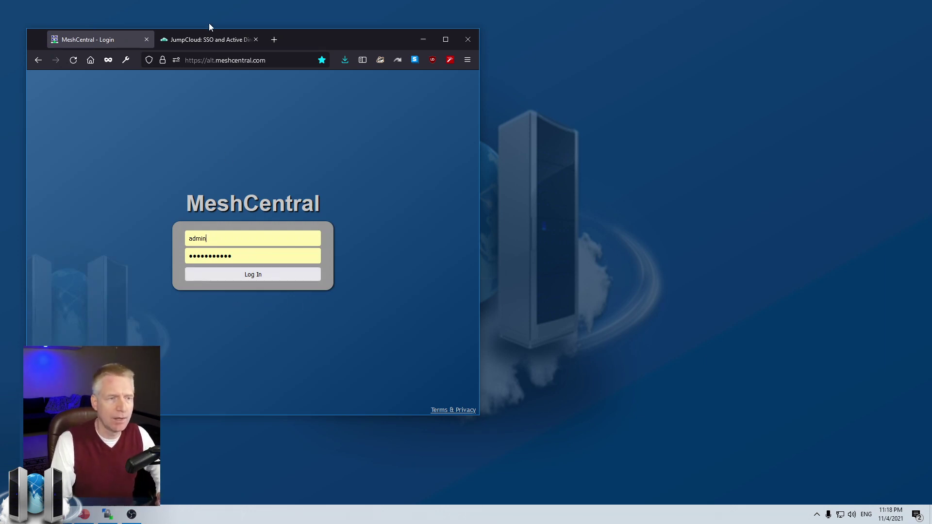
Switch to the JumpCloud tab and go to the console login from the site menu.
left_click(204, 38)
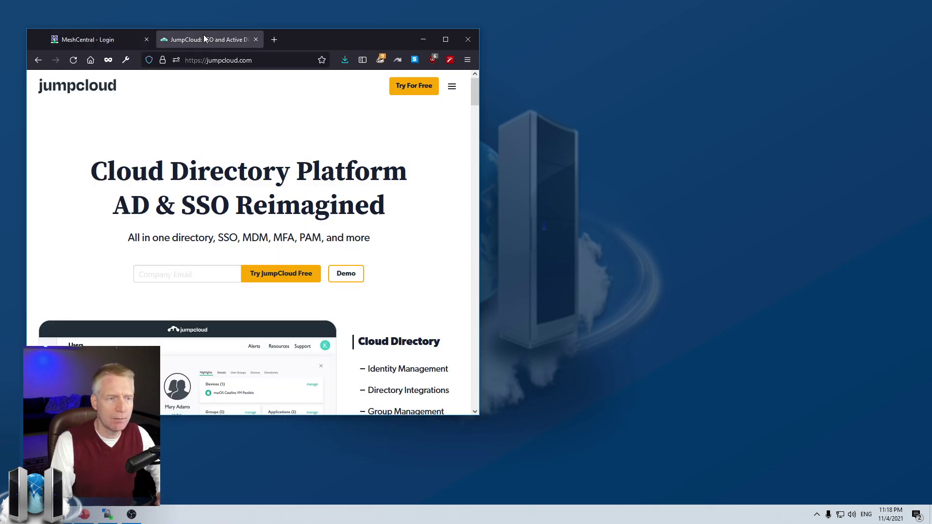
left_click(452, 89)
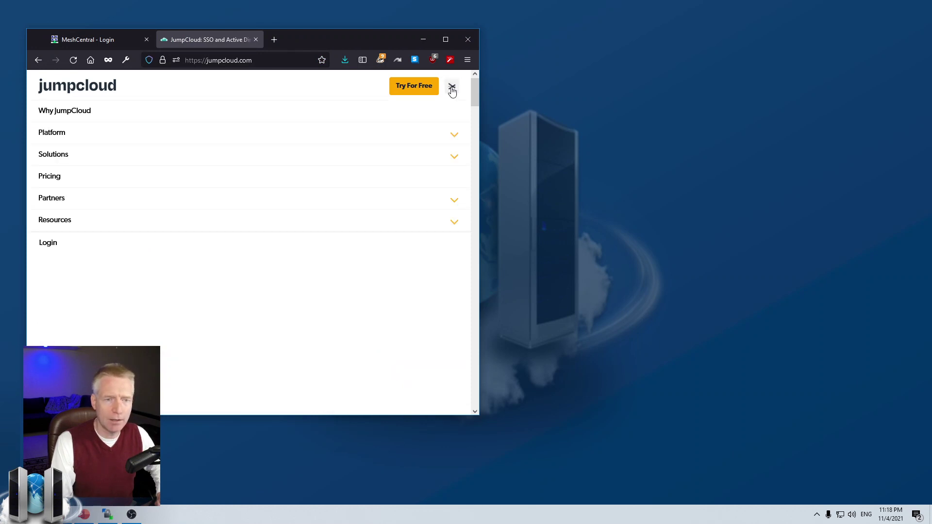
left_click(54, 246)
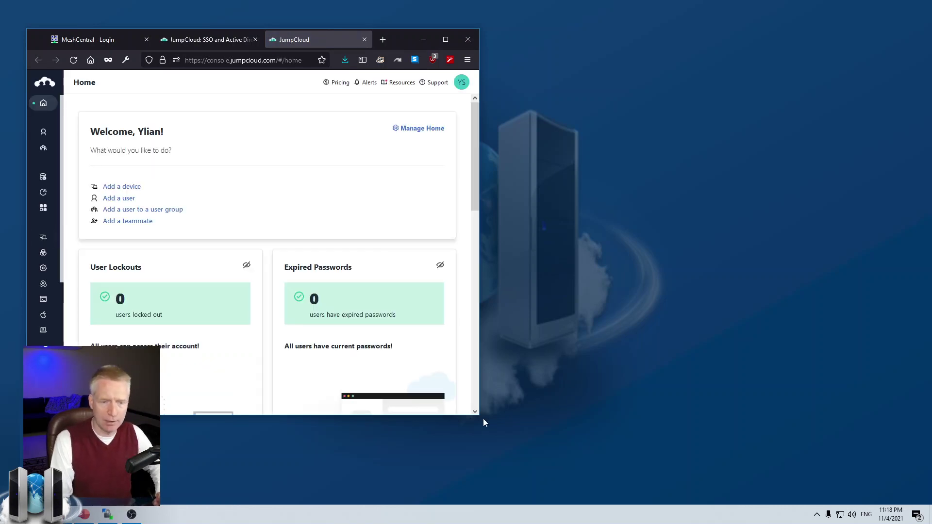
Enlarge and recentre the browser, then launch the User Portal from the account menu.
left_click_drag(480, 416, 649, 479)
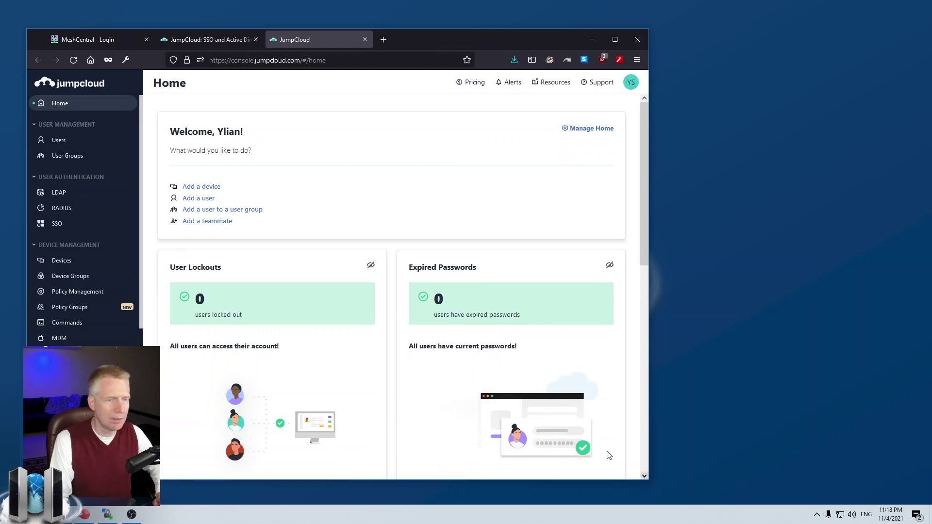
left_click_drag(515, 40, 633, 45)
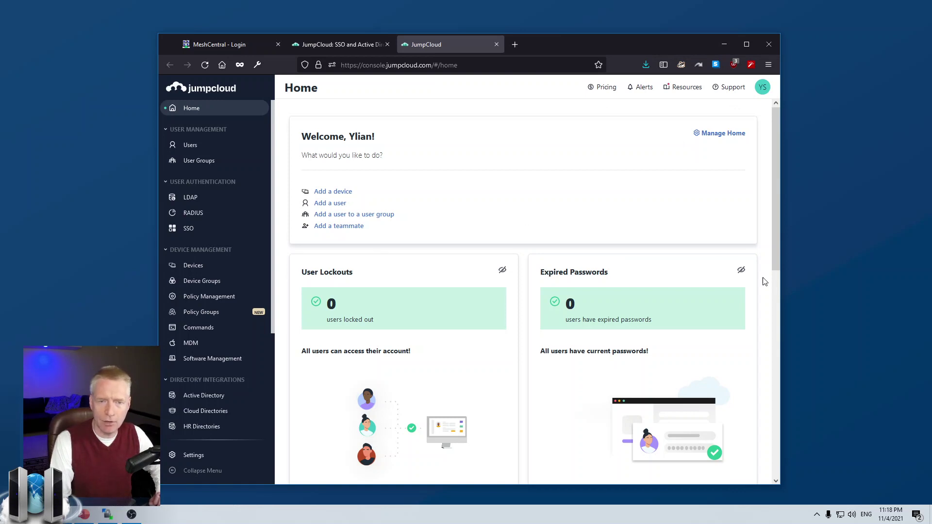
left_click(766, 89)
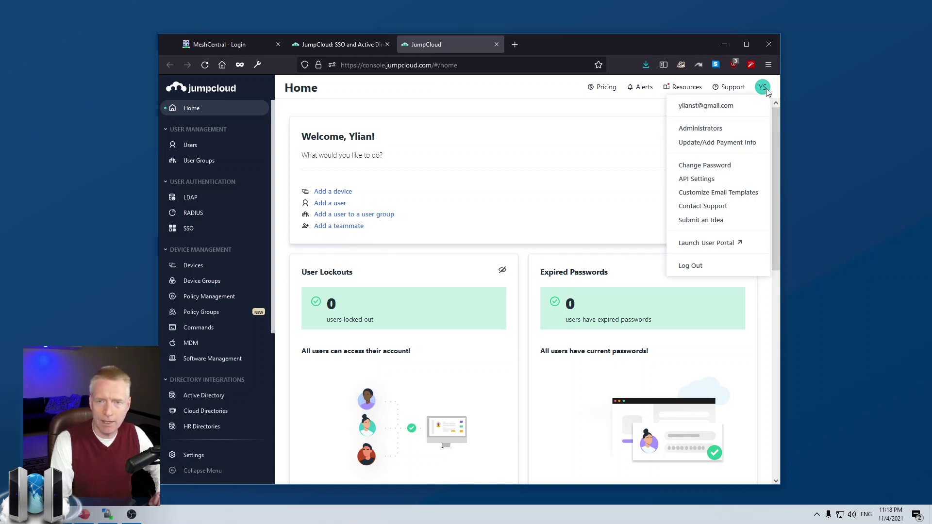
left_click(728, 242)
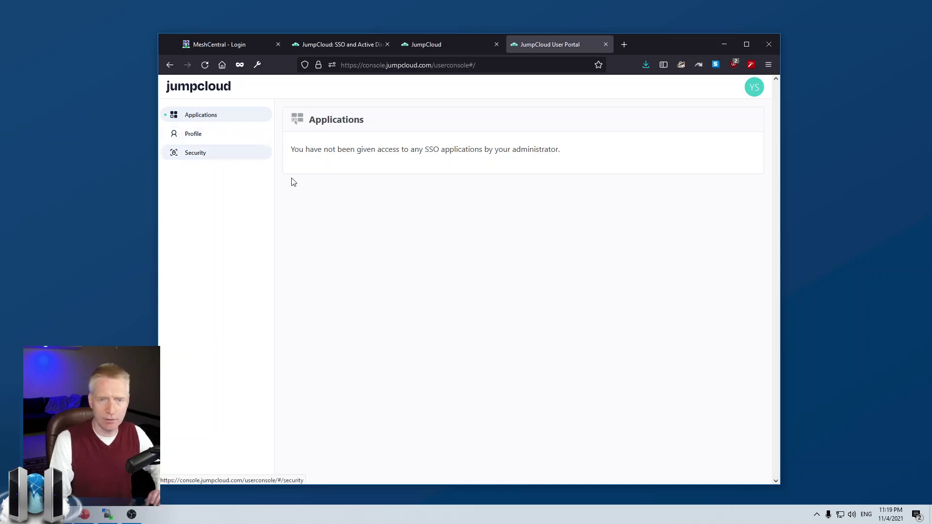
In the admin console's SSO applications page, start a new custom SAML application.
left_click(463, 44)
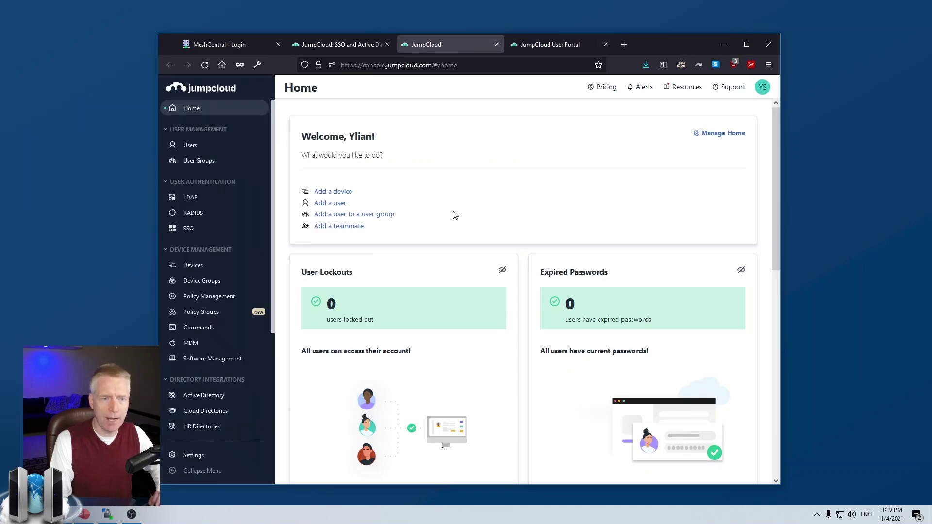
left_click(193, 233)
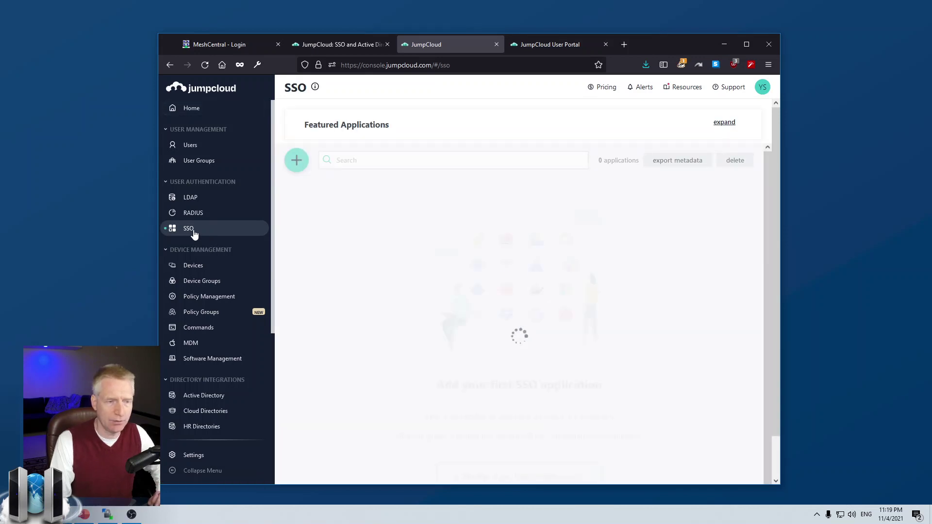
left_click(724, 123)
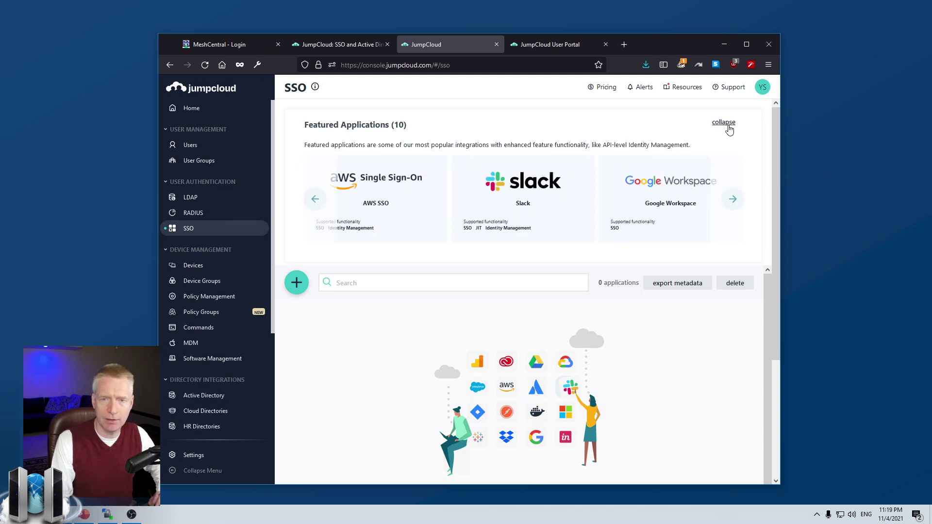
left_click(727, 126)
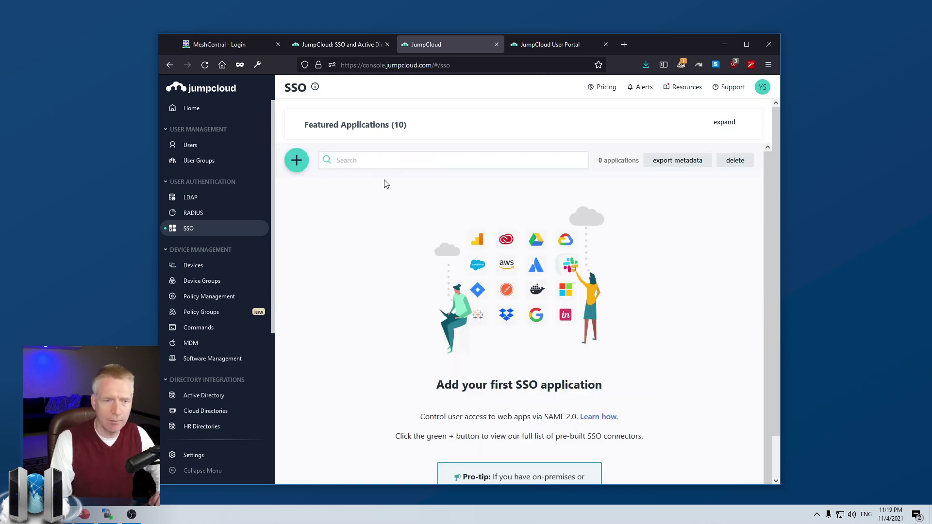
left_click(296, 160)
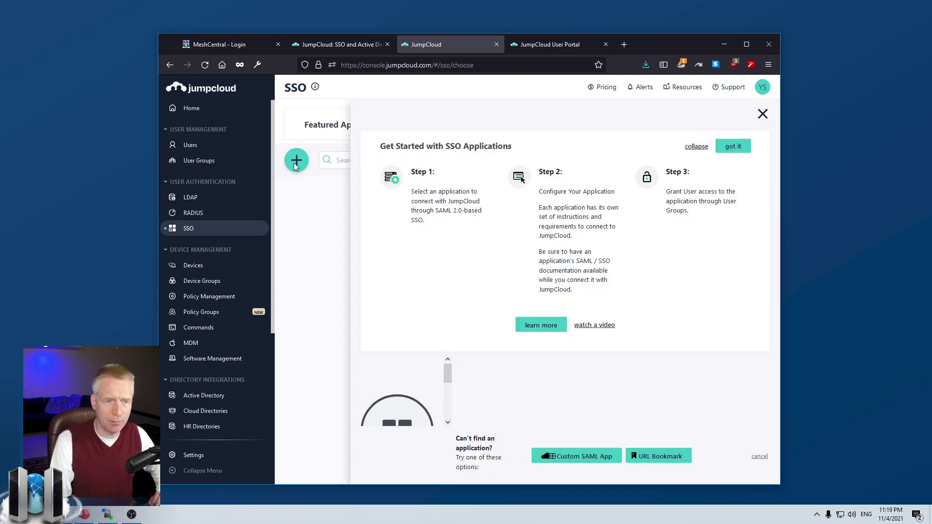
left_click(597, 458)
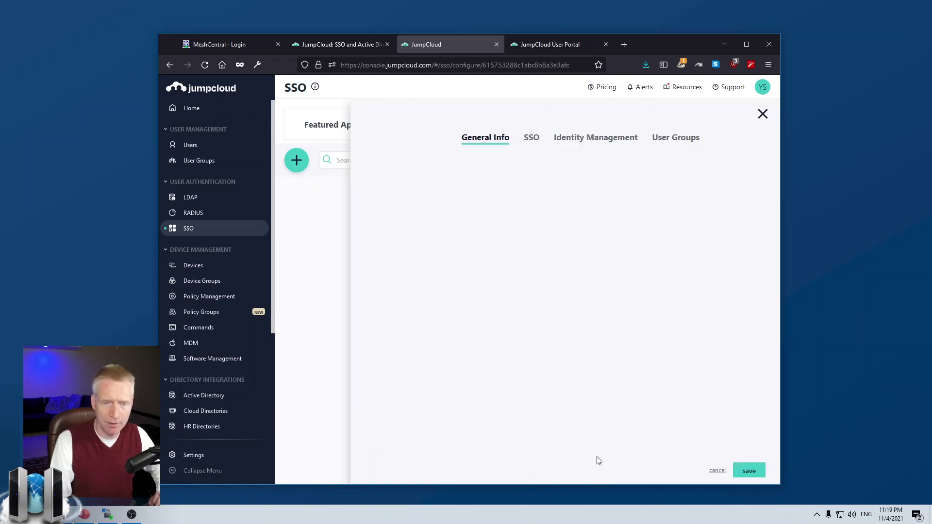
Label the app MeshCentral, describe it 'Open Source Remote Management Portal', and upload meshcentral-200.png as logo.
left_click(498, 200)
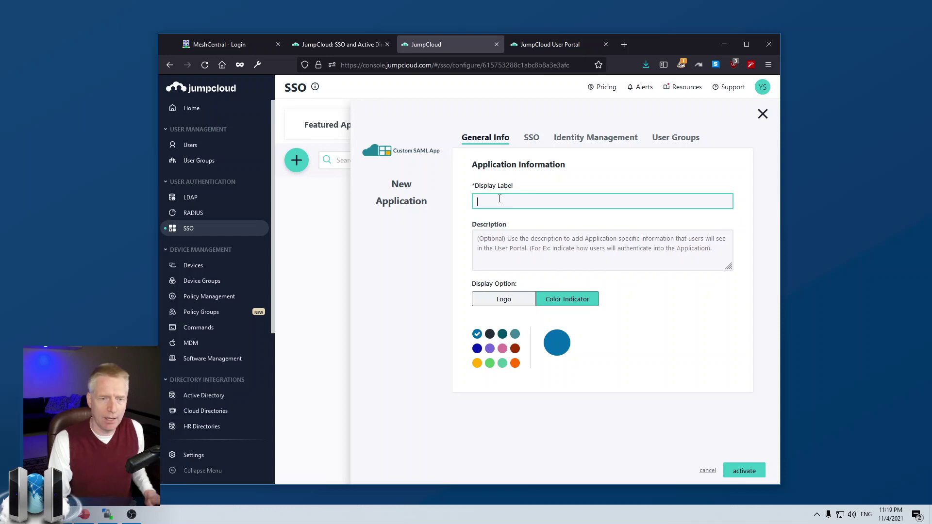
type("MeshCentral")
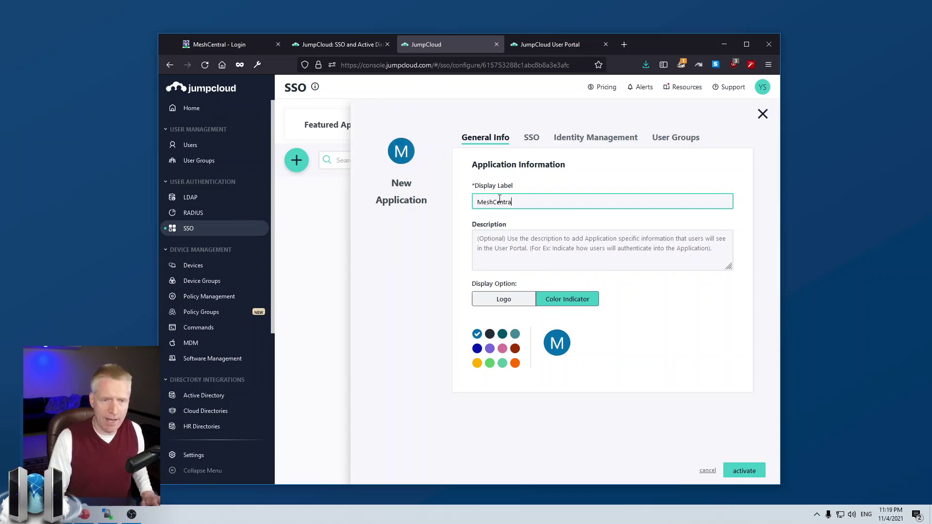
left_click(532, 253)
type("Open")
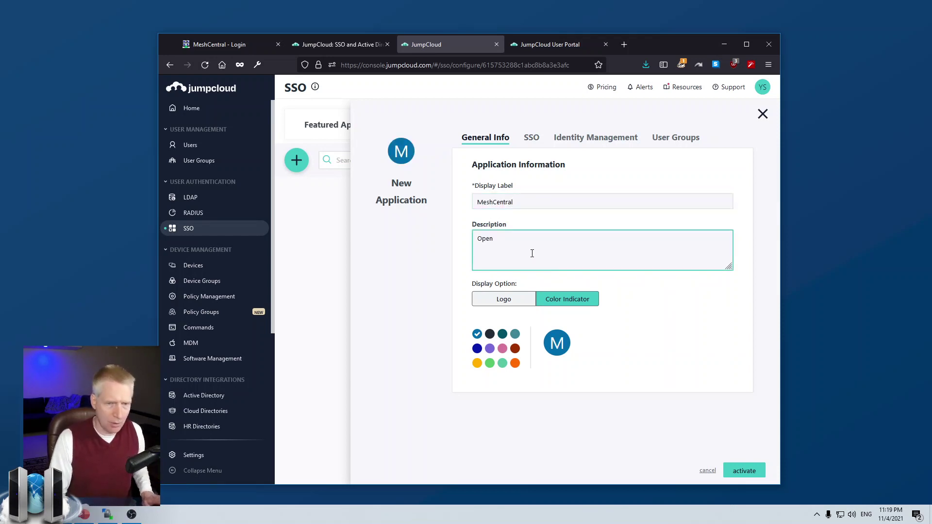
type(" Source Remote")
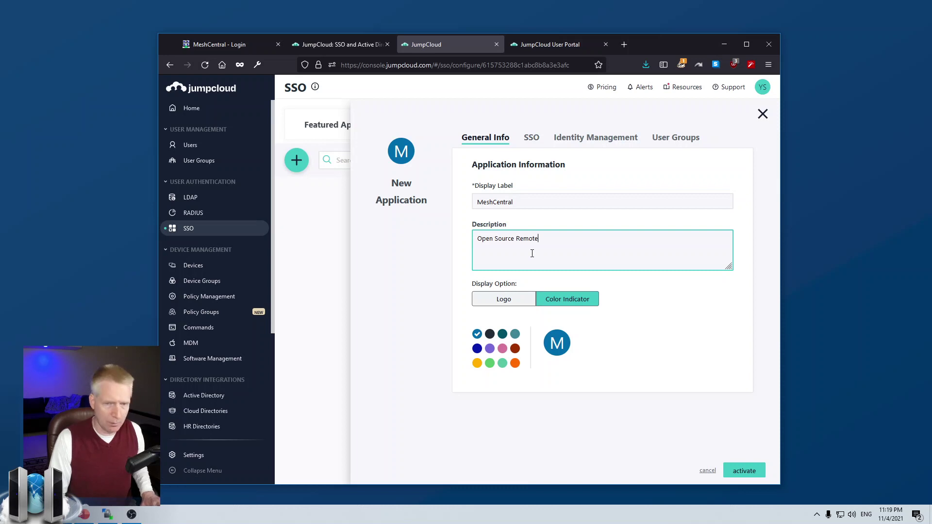
type(" Managem")
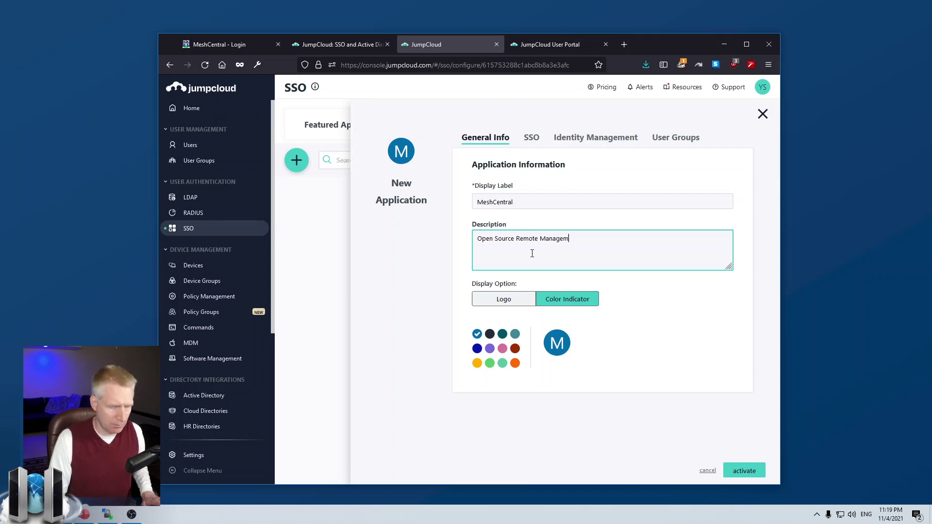
type("ent Portal")
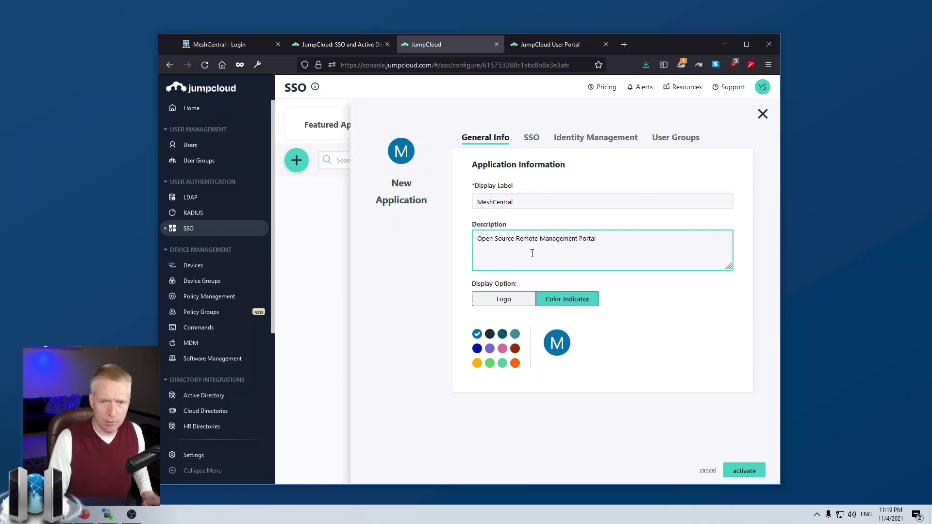
left_click(504, 299)
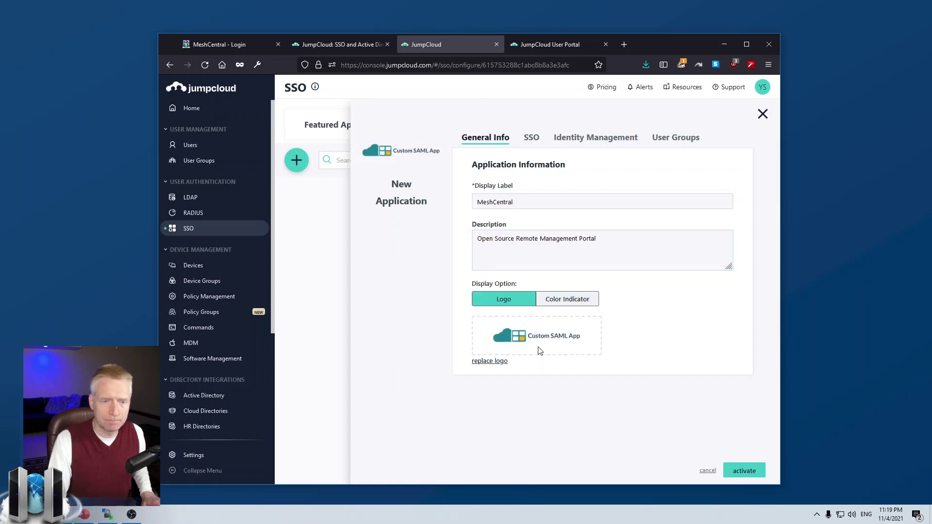
left_click(488, 361)
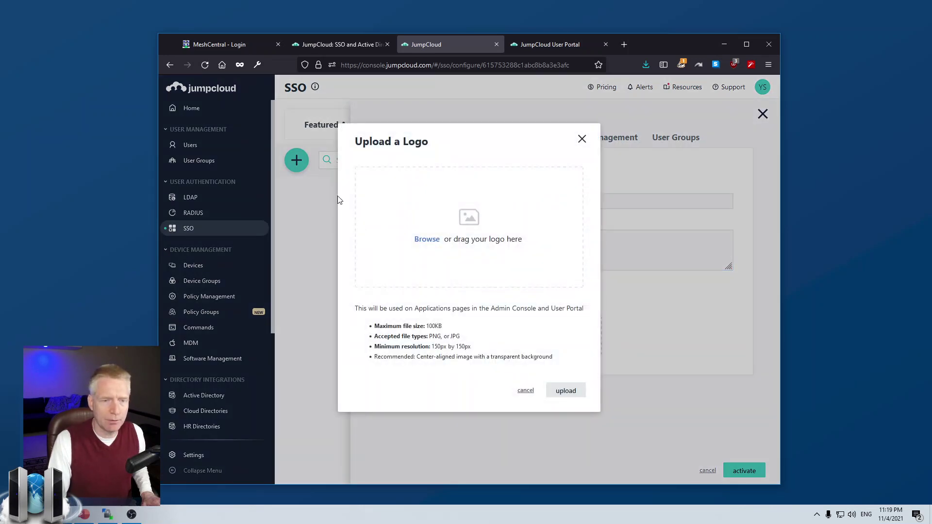
left_click_drag(466, 235, 475, 248)
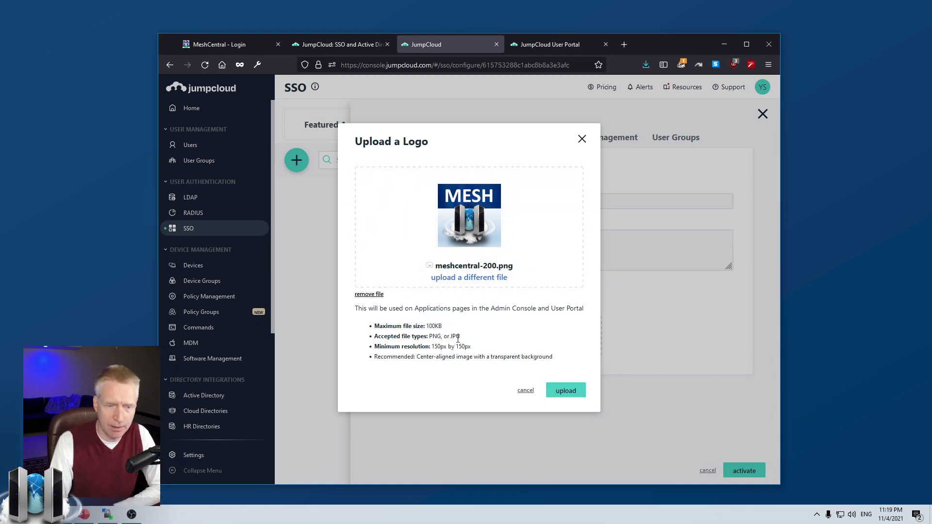
left_click(566, 391)
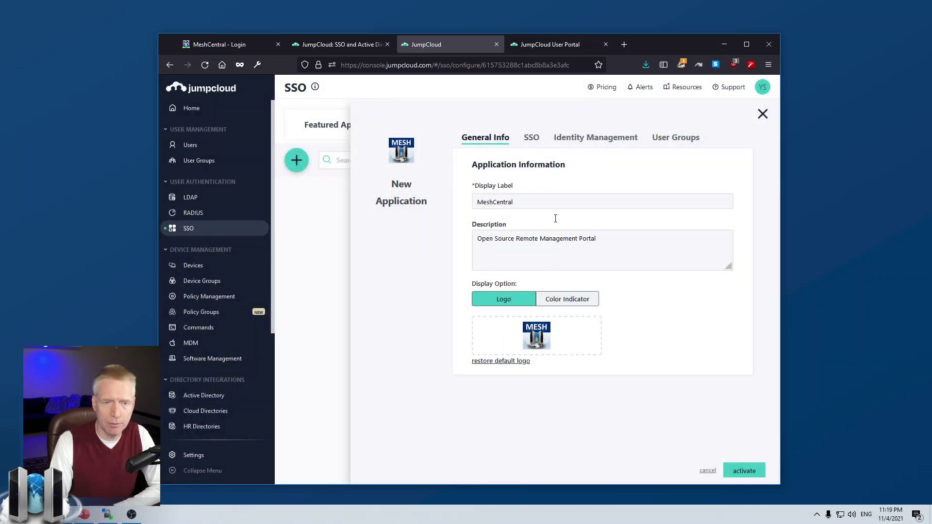
On the SSO tab, enter IdP Entity ID meshcentral and SP Entity ID jumpcloud.
left_click(535, 139)
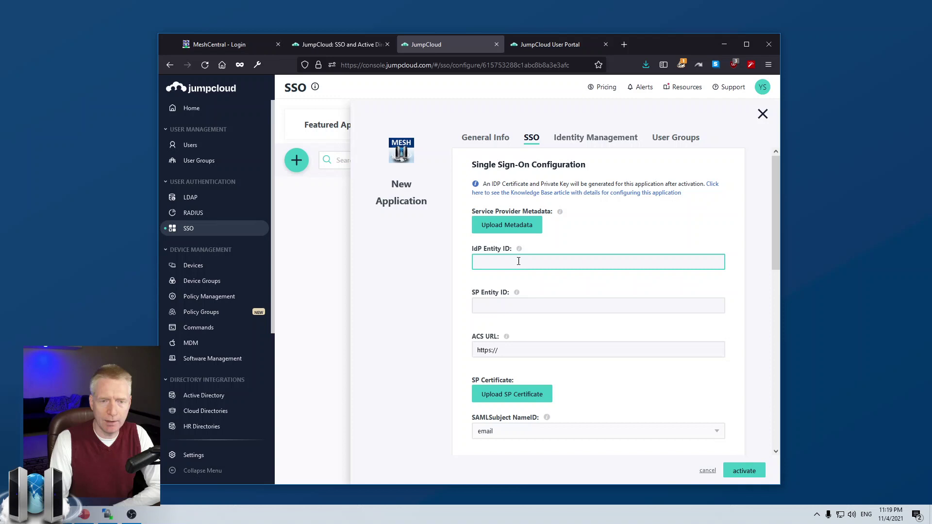
mouse_move(518, 251)
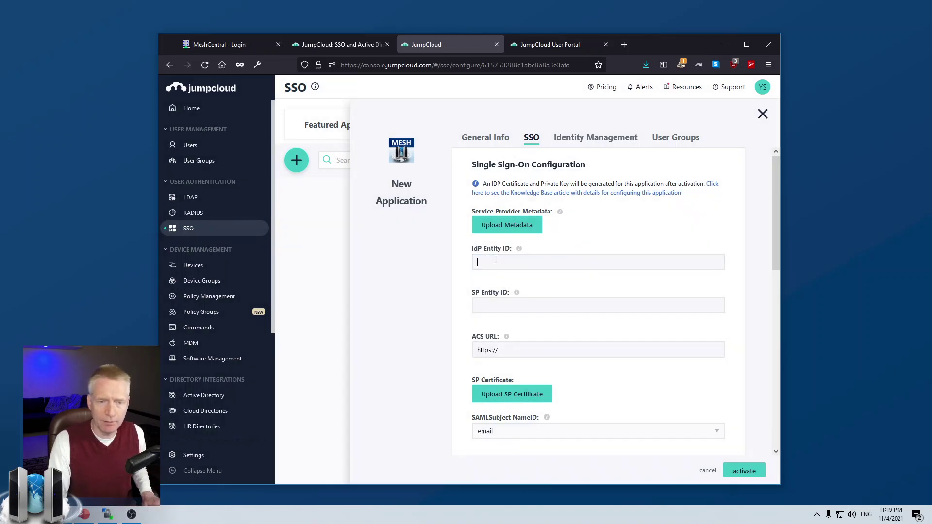
left_click(496, 259)
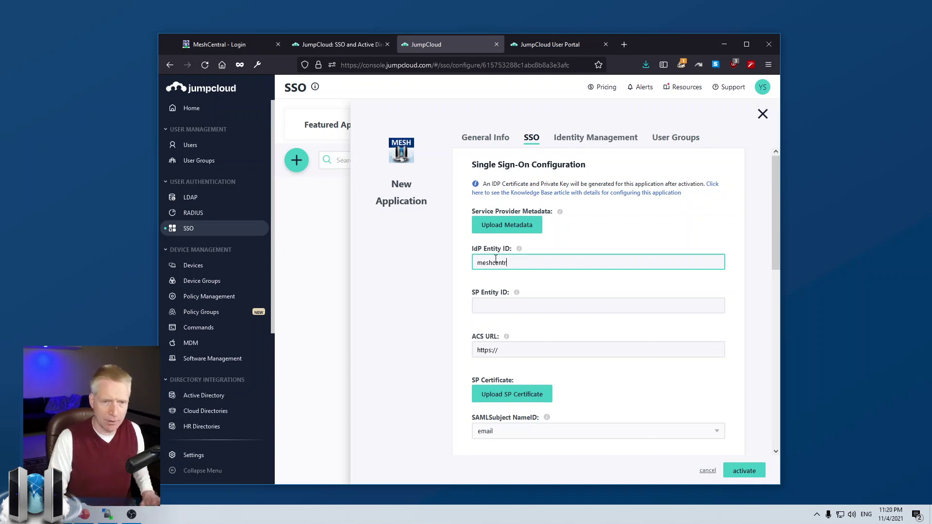
left_click(498, 304)
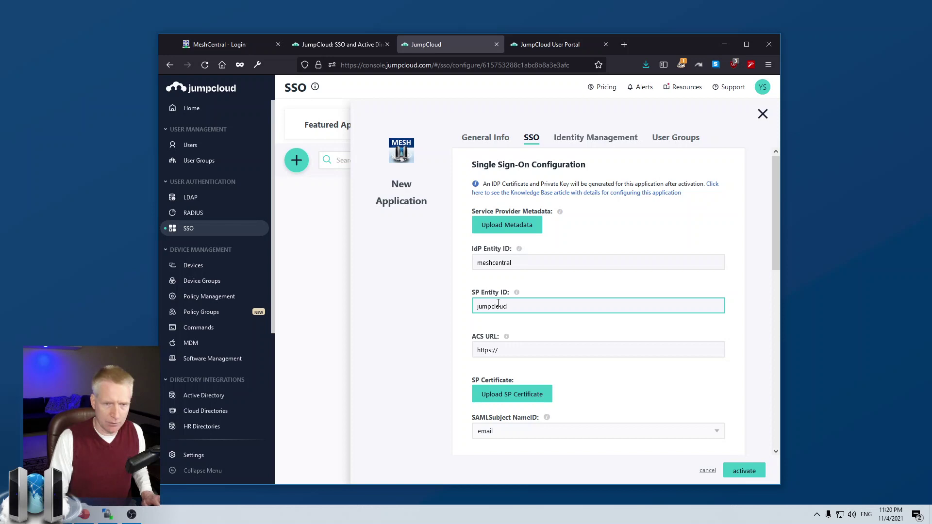
left_click(504, 350)
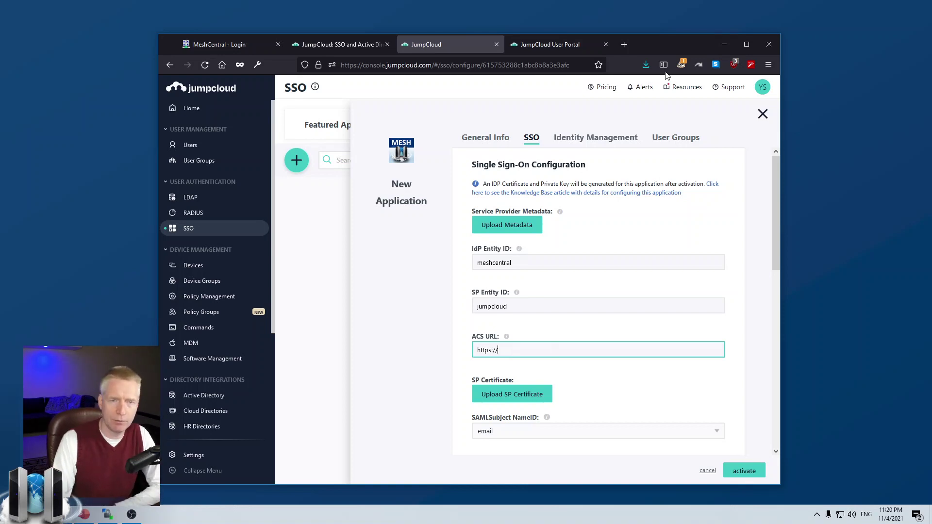
left_click_drag(652, 44, 509, 51)
Copy the _callbackurl from config.json in WinSCP and paste it into JumpCloud's ACS URL.
key("alt+Tab")
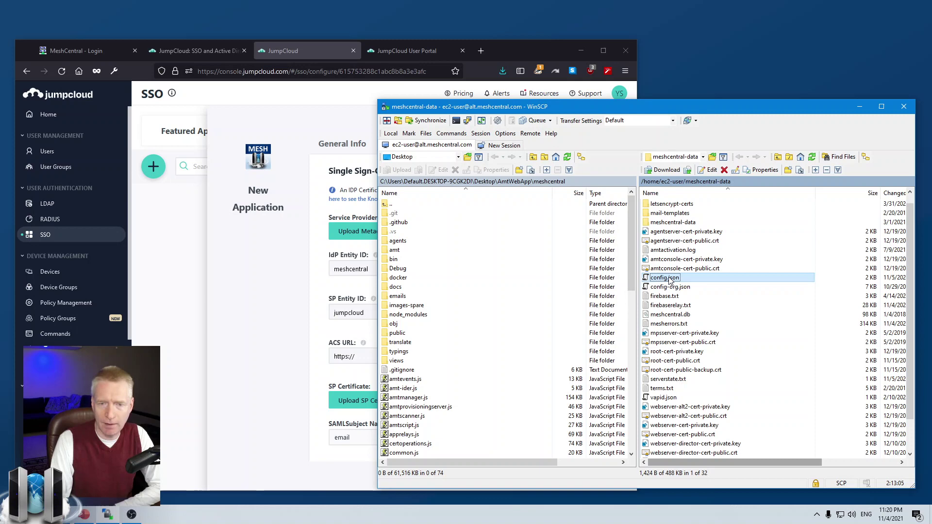
double_click(669, 279)
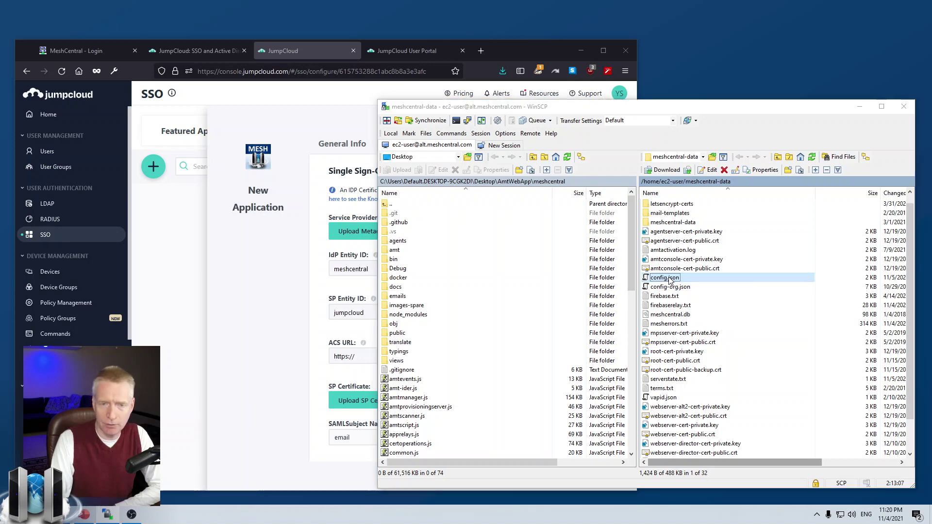
left_click_drag(678, 101, 672, 99)
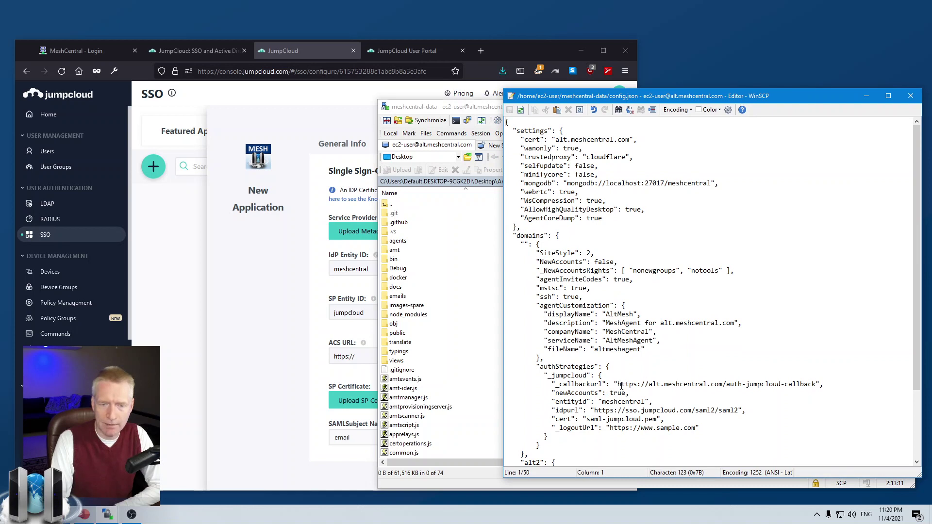
left_click_drag(617, 384, 816, 384)
key("ctrl+c")
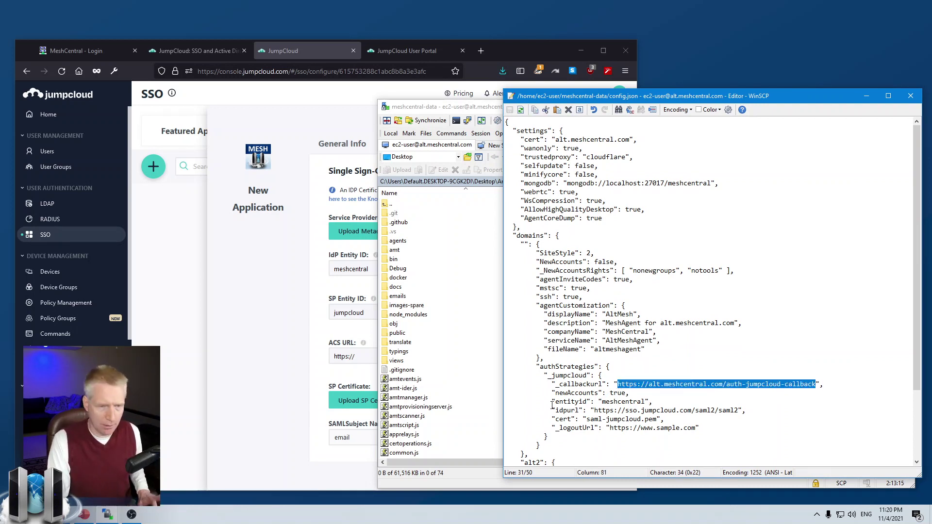
left_click(274, 375)
left_click(376, 356)
key("ctrl+v")
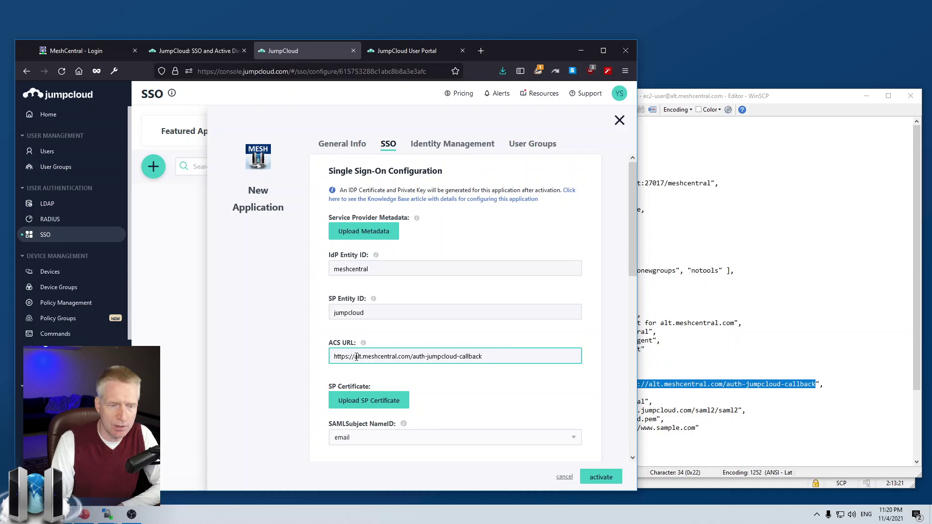
Check the pasted ACS URL, then set SAMLSubject NameID to username.
left_click_drag(356, 357, 491, 357)
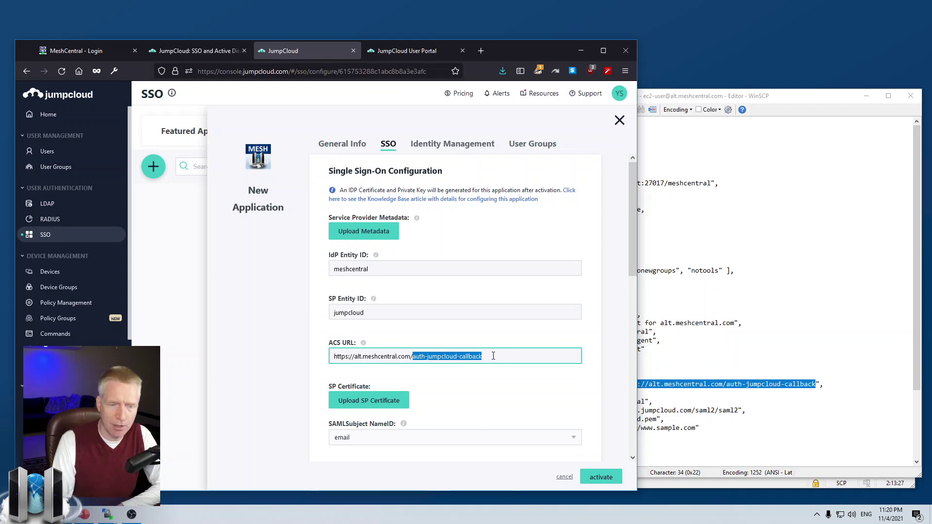
left_click(502, 356)
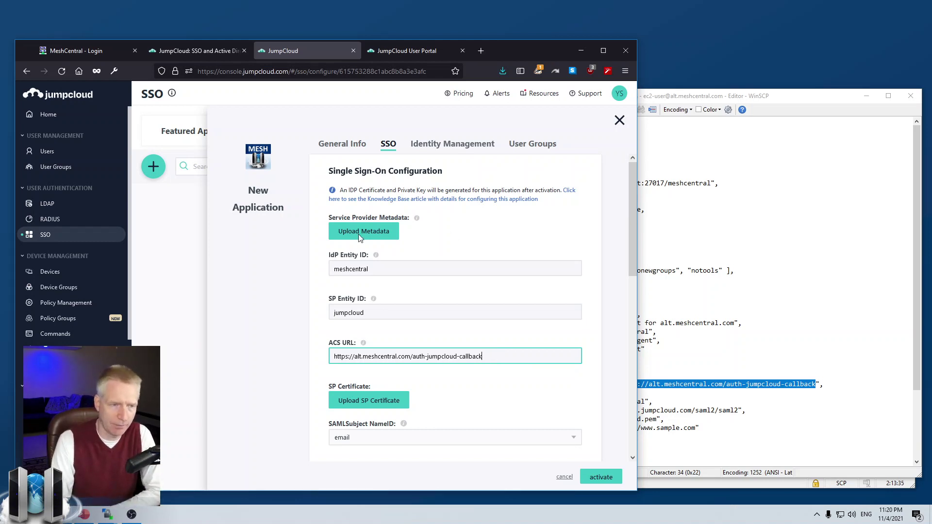
left_click(297, 327)
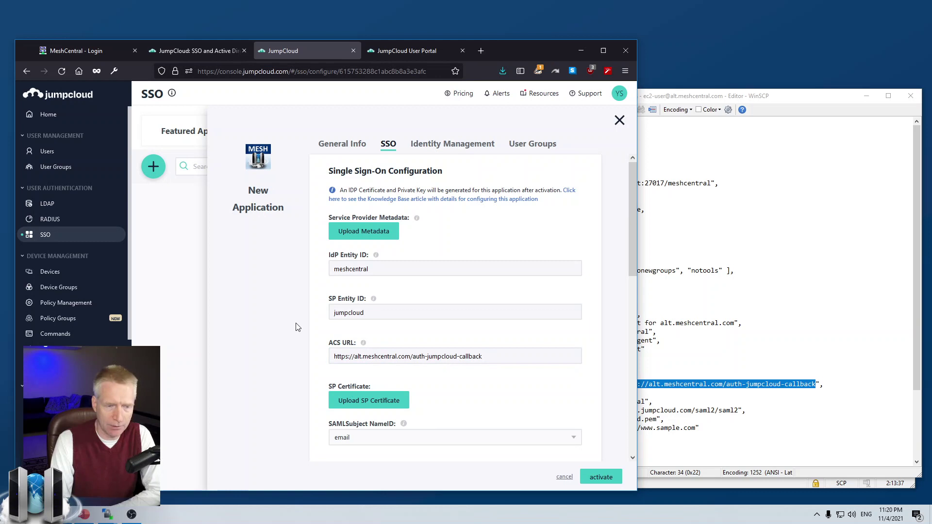
left_click(364, 437)
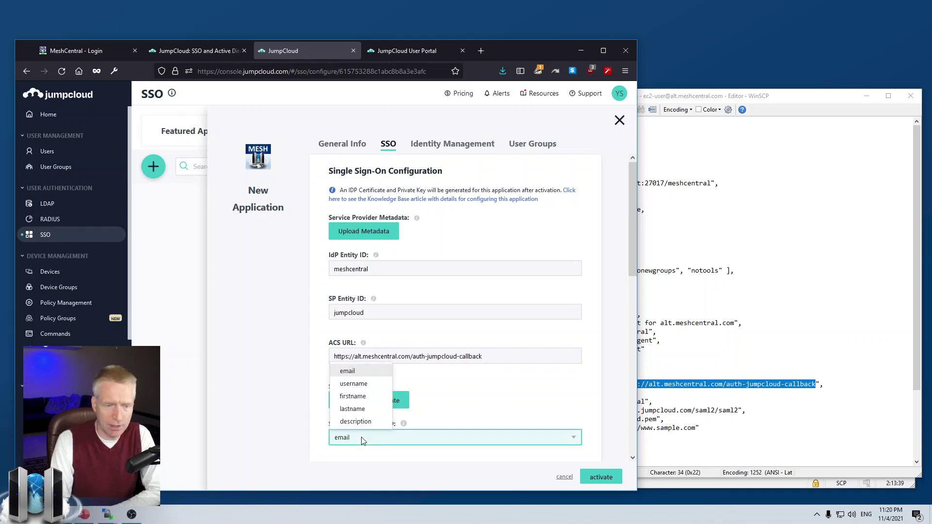
left_click(358, 387)
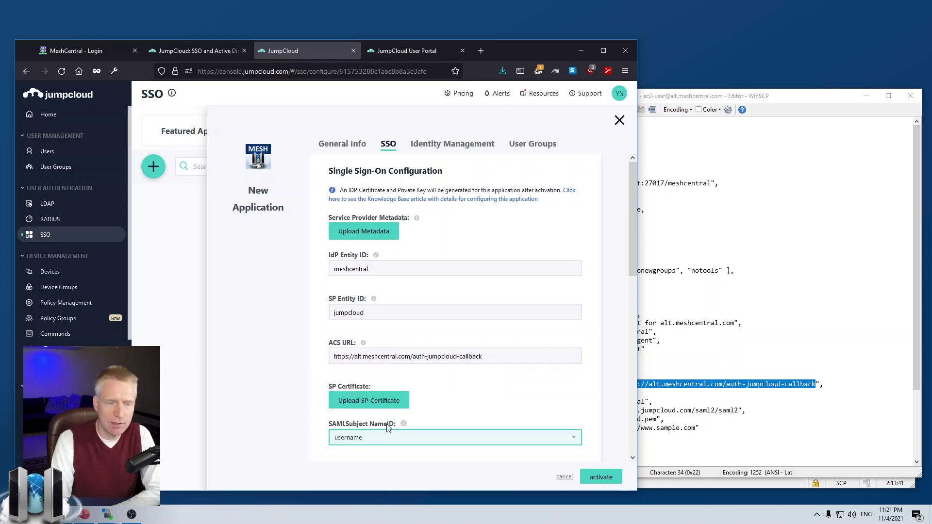
left_click_drag(632, 262, 633, 314)
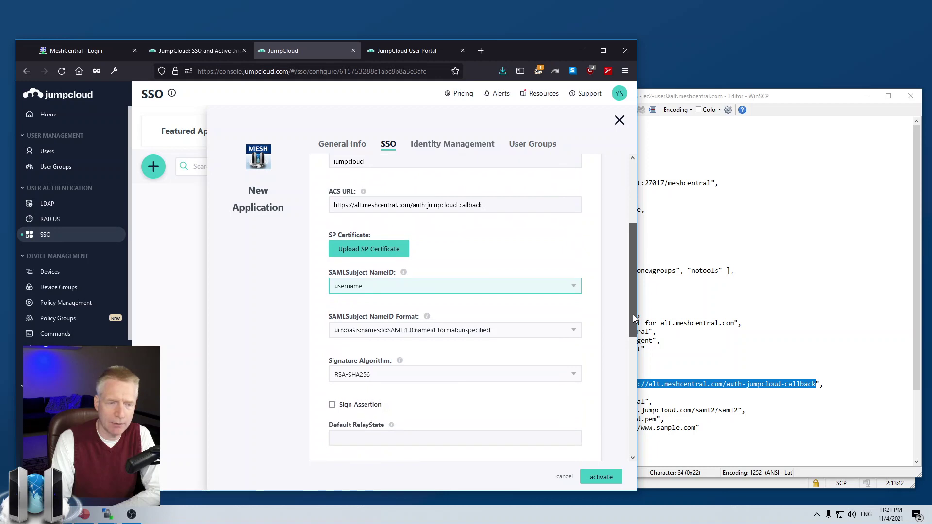
left_click(388, 290)
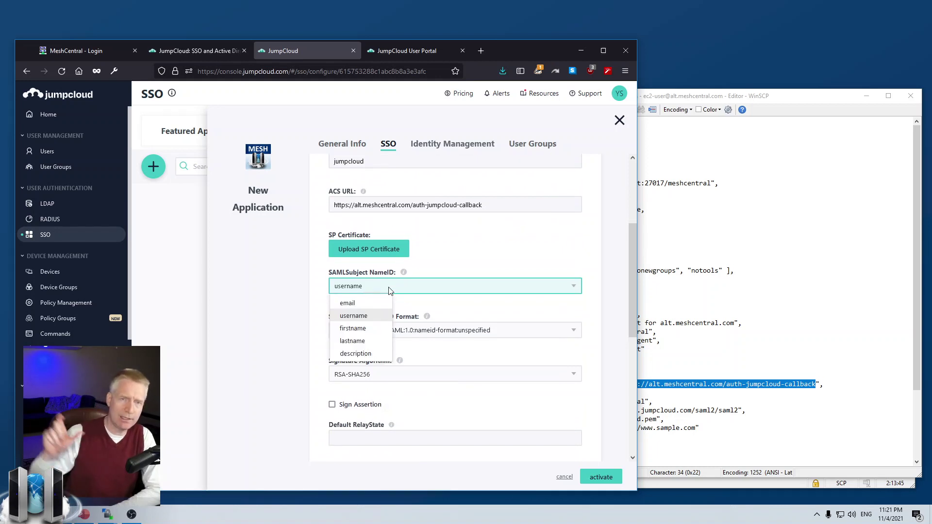
left_click(365, 318)
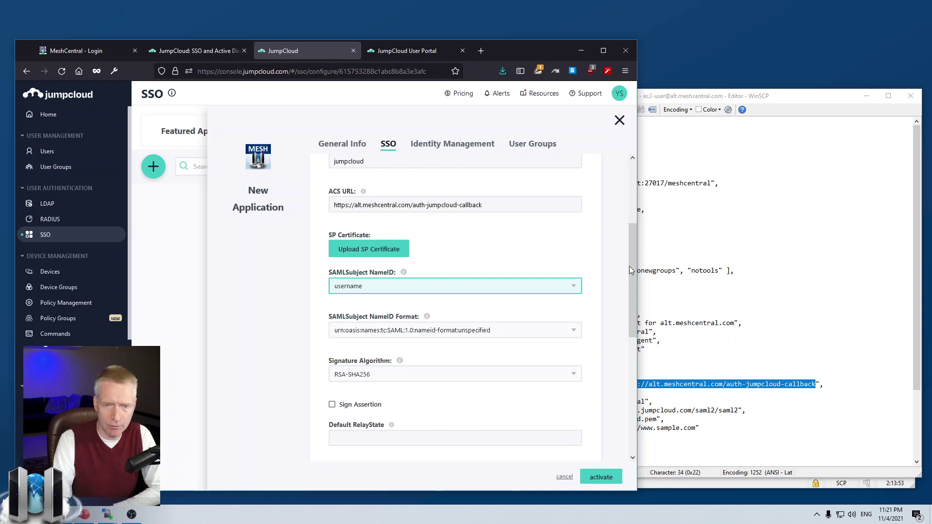
left_click_drag(632, 271, 626, 387)
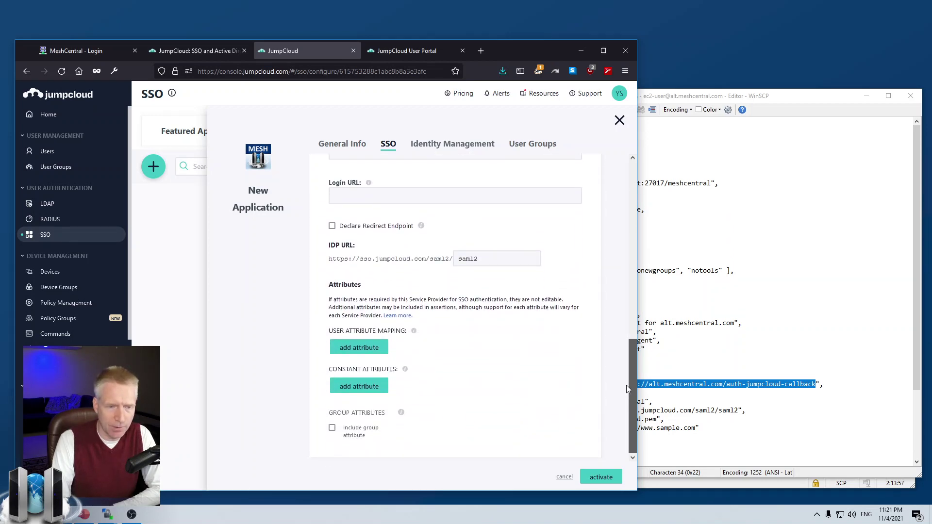
Add a user attribute mapping named email, mapped to the JumpCloud email attribute.
left_click(364, 350)
left_click(370, 356)
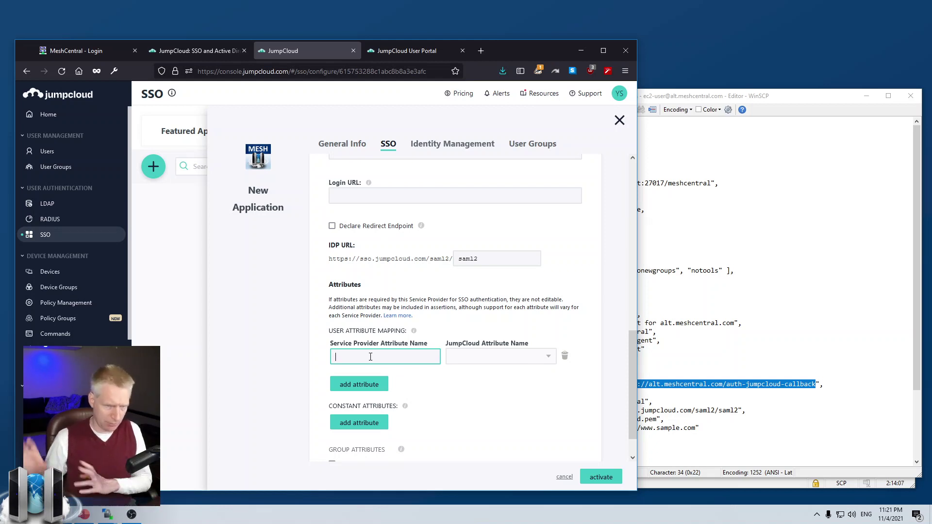
left_click(494, 363)
left_click(475, 268)
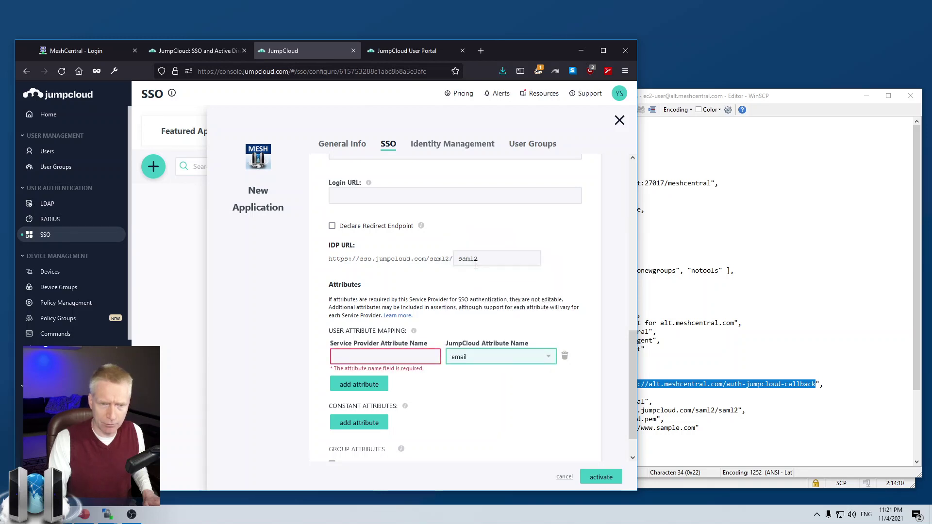
left_click(366, 355)
type("email")
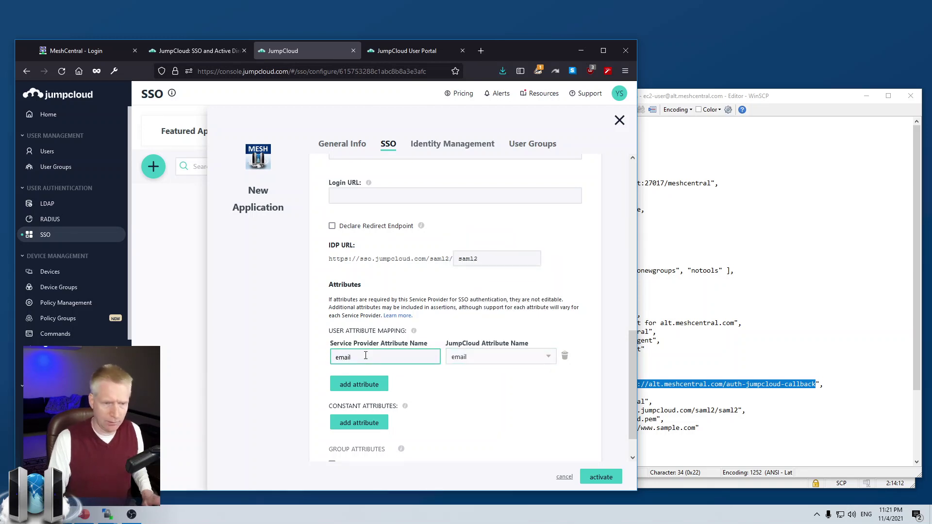
Add mappings for firstname and lastname to the matching JumpCloud attributes.
left_click(361, 384)
left_click(475, 383)
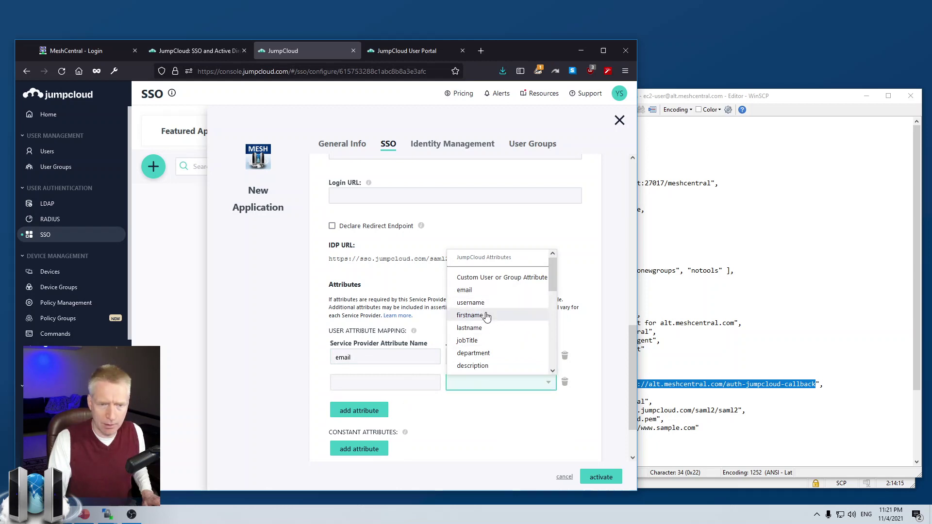
left_click(469, 315)
left_click(365, 383)
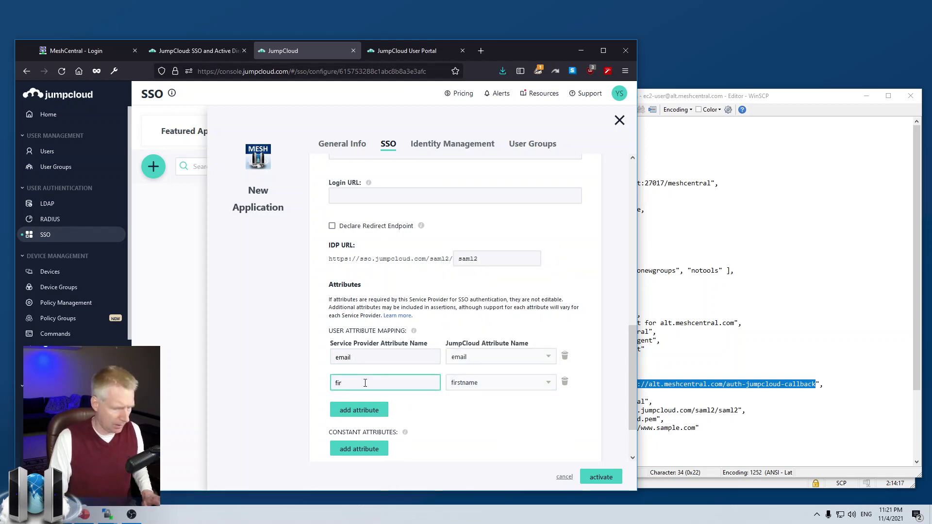
left_click(364, 409)
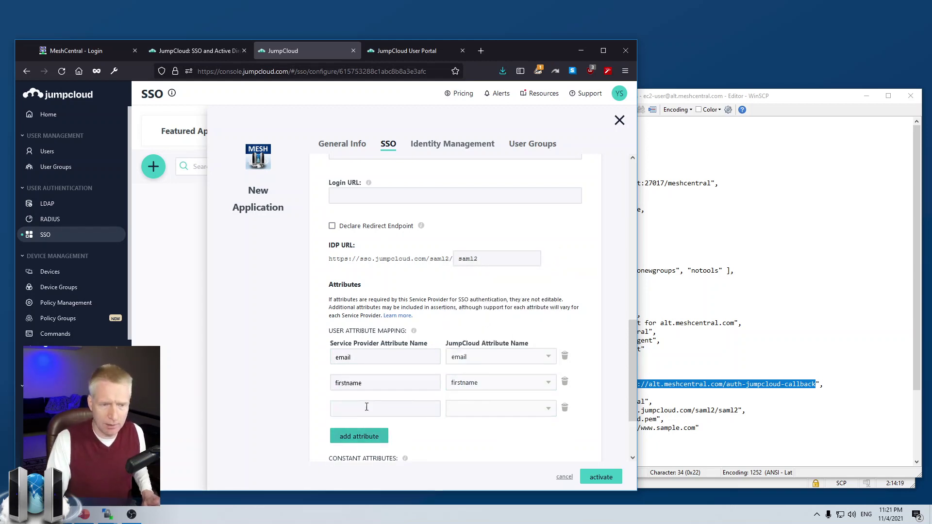
left_click(456, 408)
left_click(469, 354)
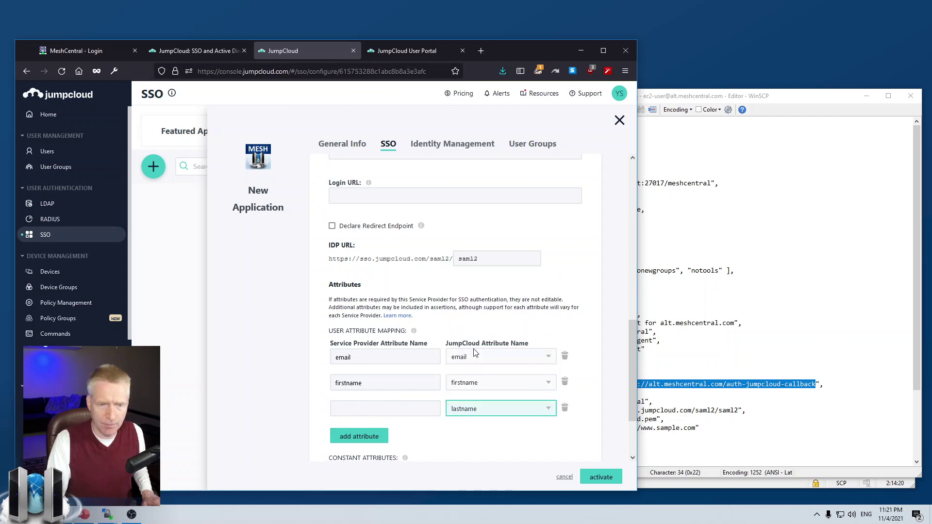
left_click(389, 410)
type("lastname")
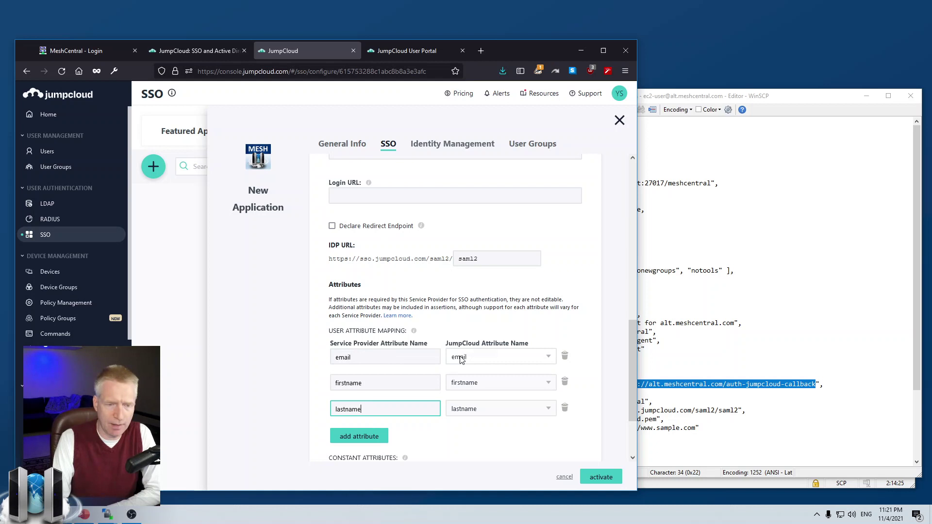
Review the email, firstname and lastname attribute names and finish editing.
double_click(356, 356)
double_click(359, 383)
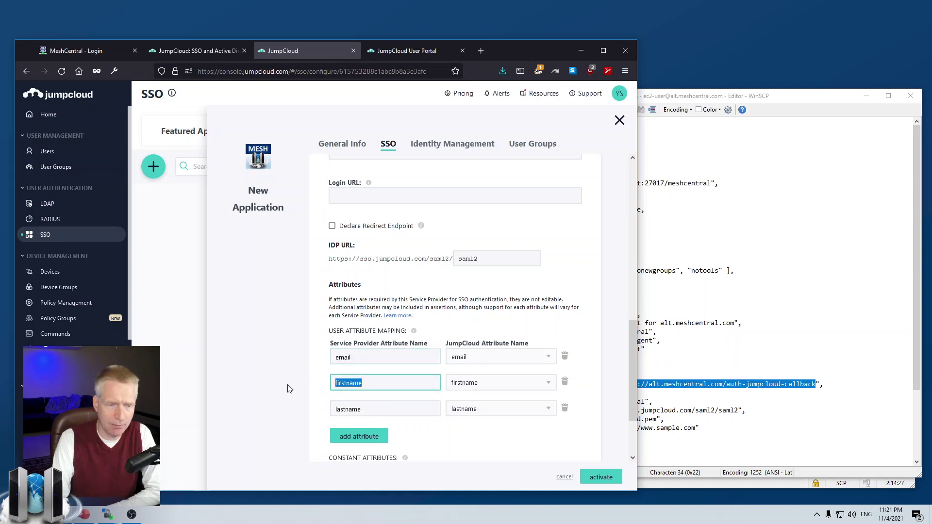
double_click(382, 408)
left_click(400, 411)
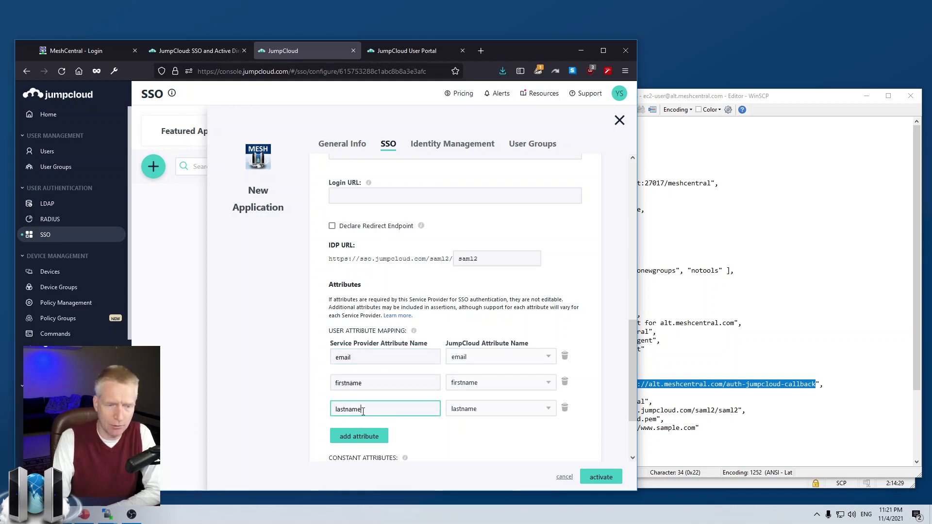
left_click(469, 438)
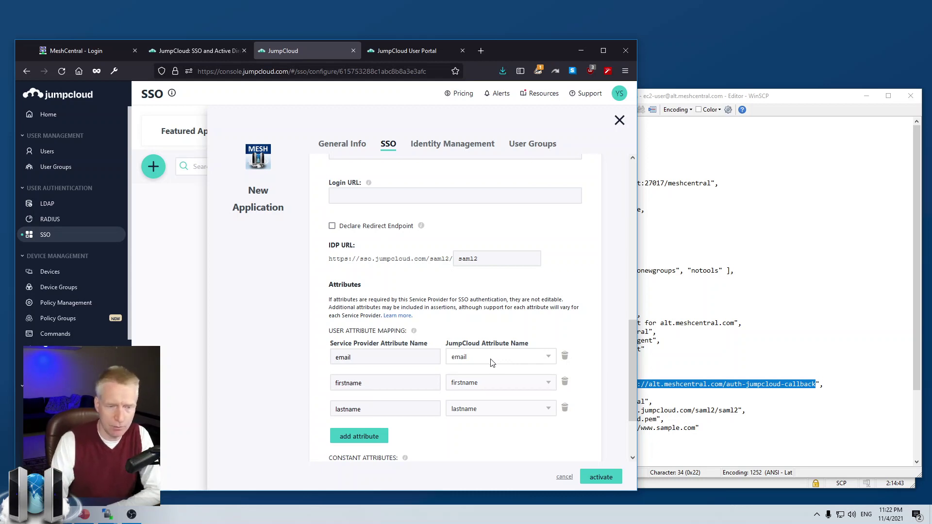
Activate the MeshCentral SAML app and confirm creating the new SSO connector.
scroll(413, 339, "up", 5)
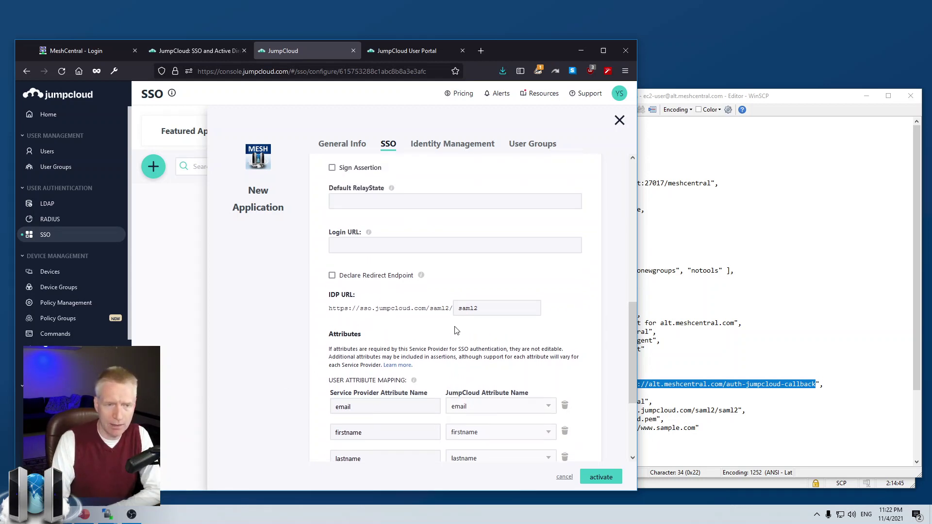
scroll(450, 331, "up", 2)
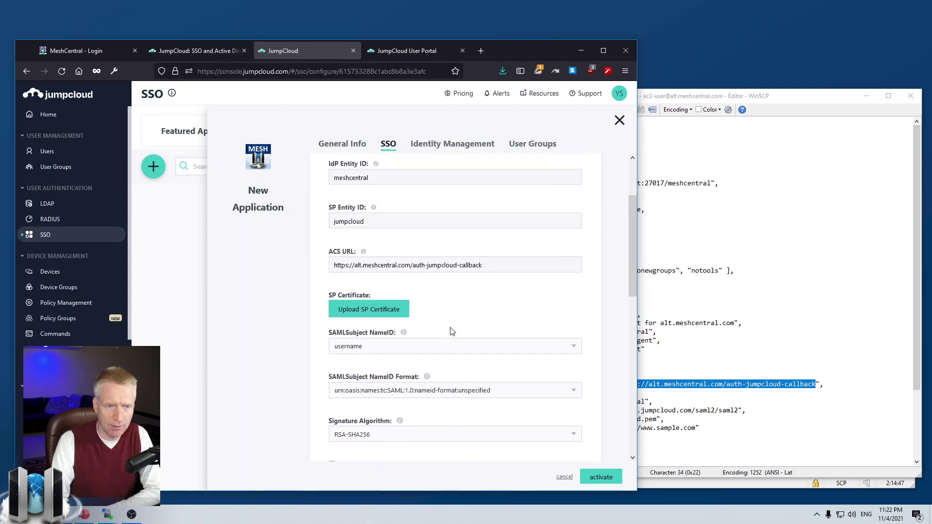
scroll(376, 266, "up", 1)
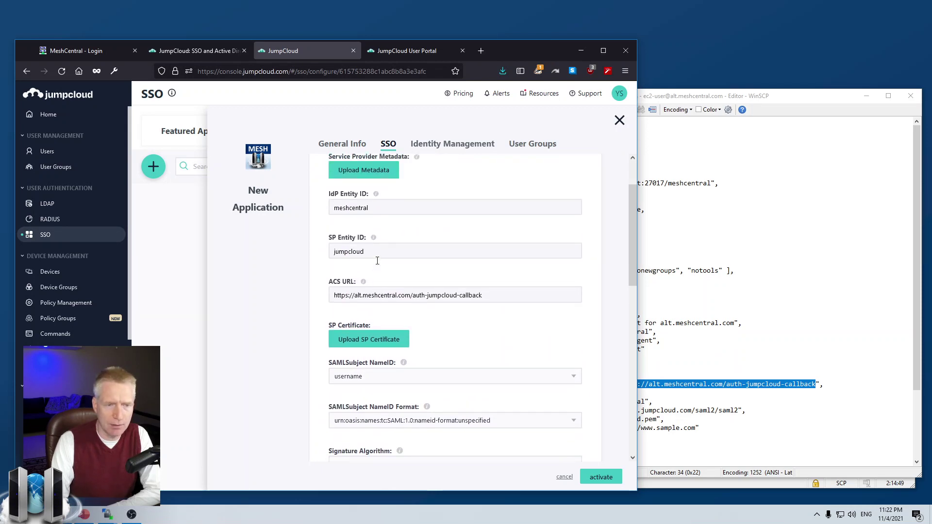
scroll(410, 228, "up", 1)
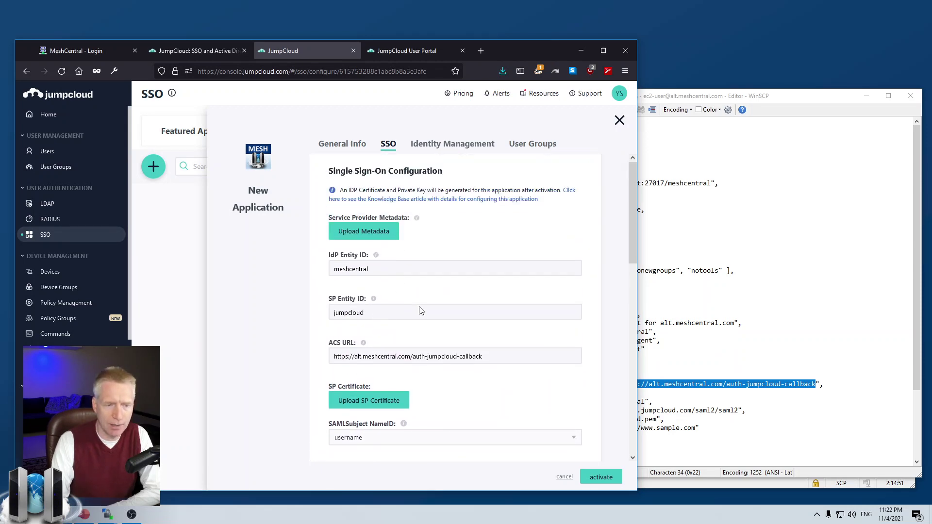
scroll(427, 339, "down", 9)
left_click(593, 477)
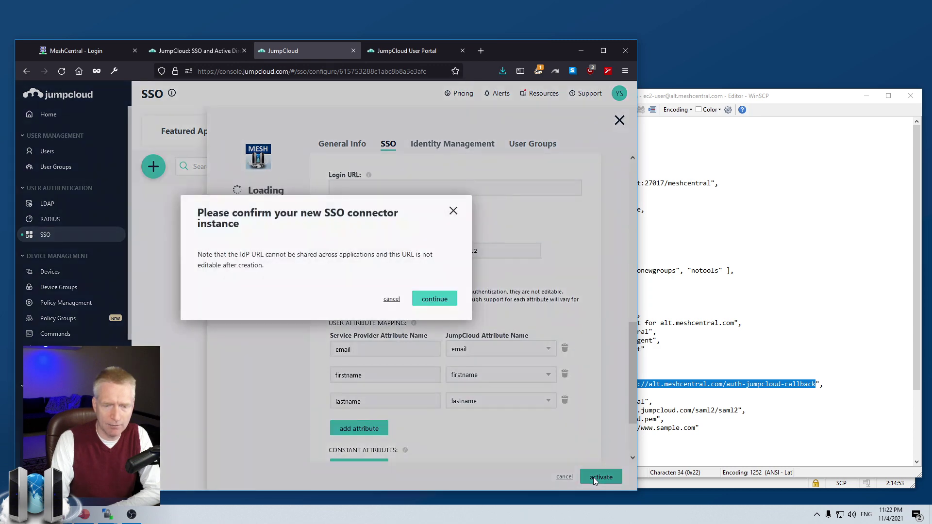
left_click(434, 298)
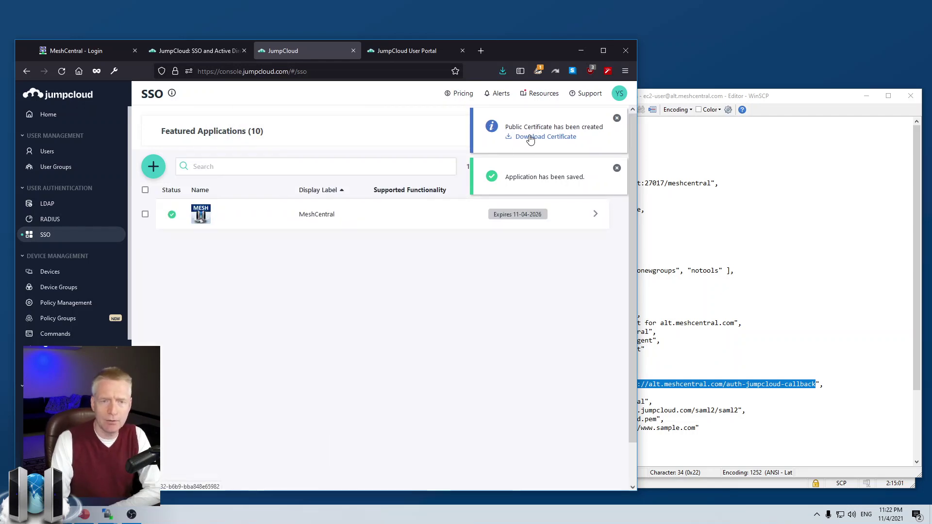
Save certificate.pem, then download the IdP certificate from the MeshCentral app details and cancel out.
left_click(565, 138)
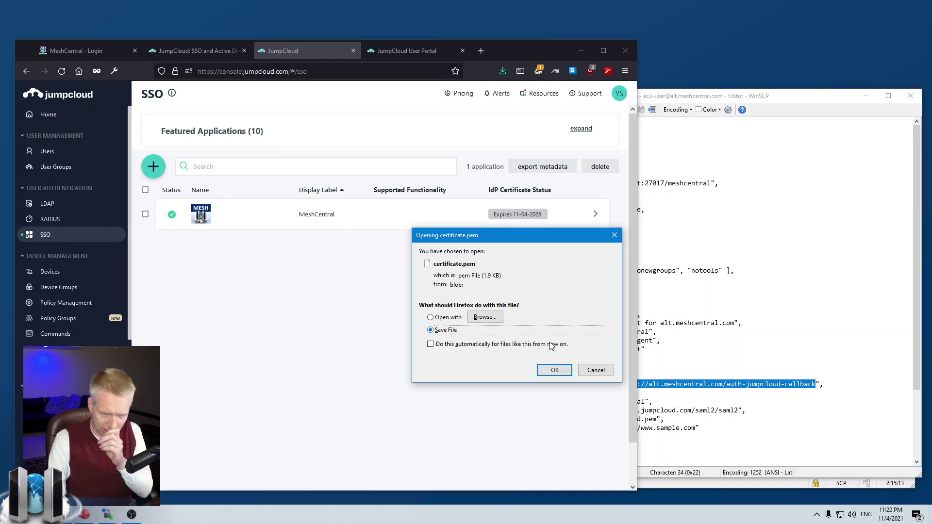
left_click(551, 370)
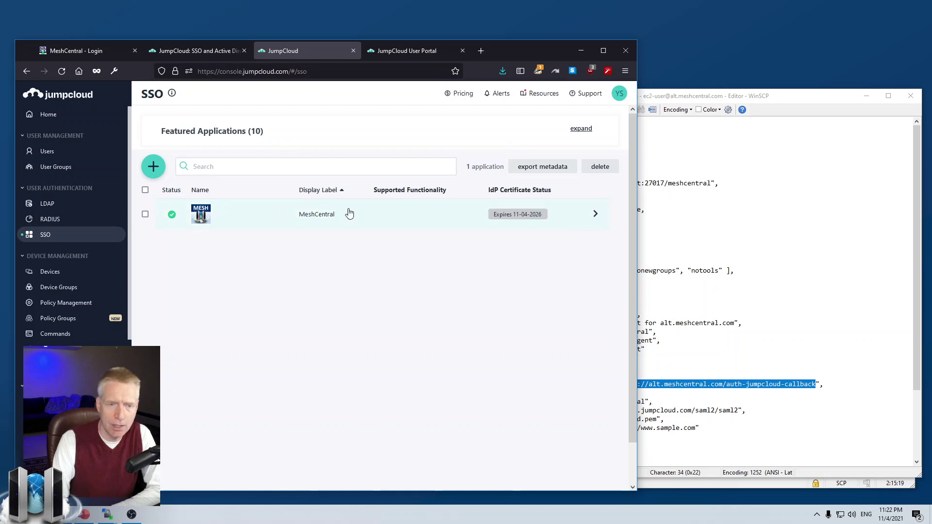
left_click(364, 217)
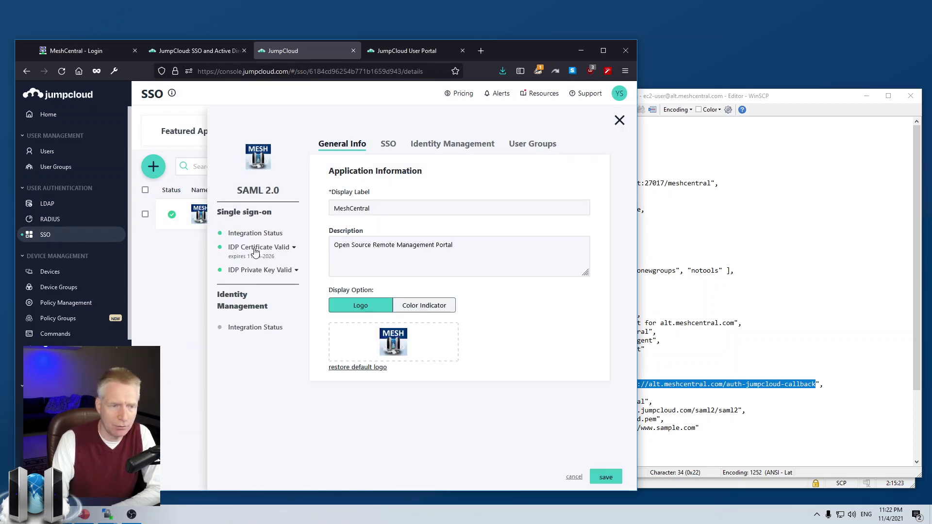
left_click(255, 252)
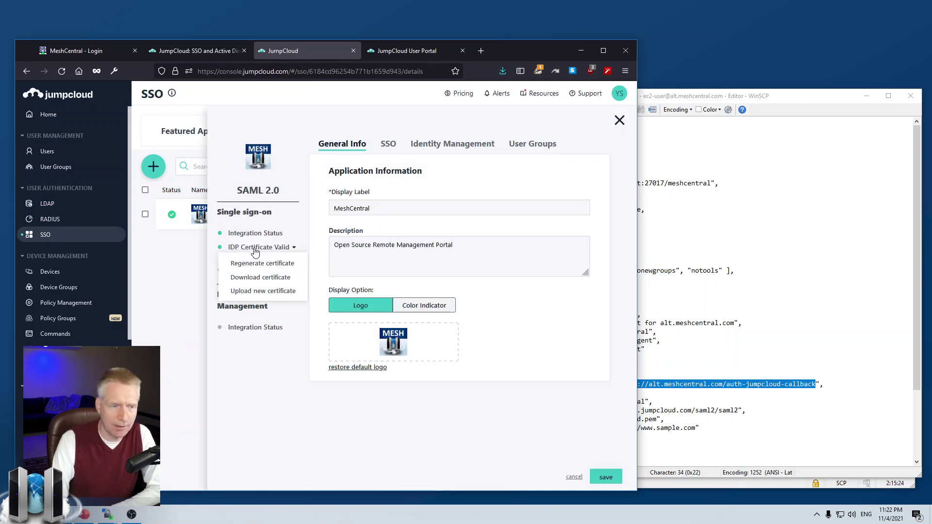
left_click(270, 282)
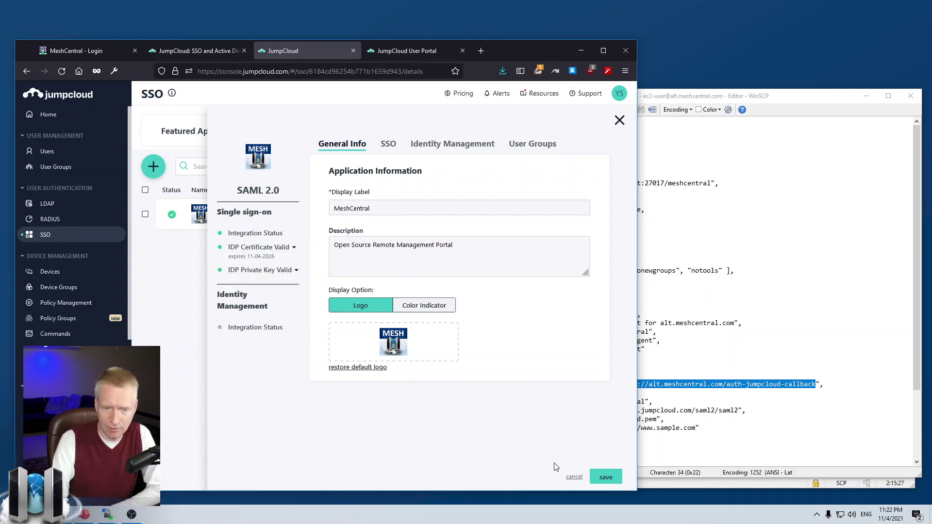
left_click(574, 478)
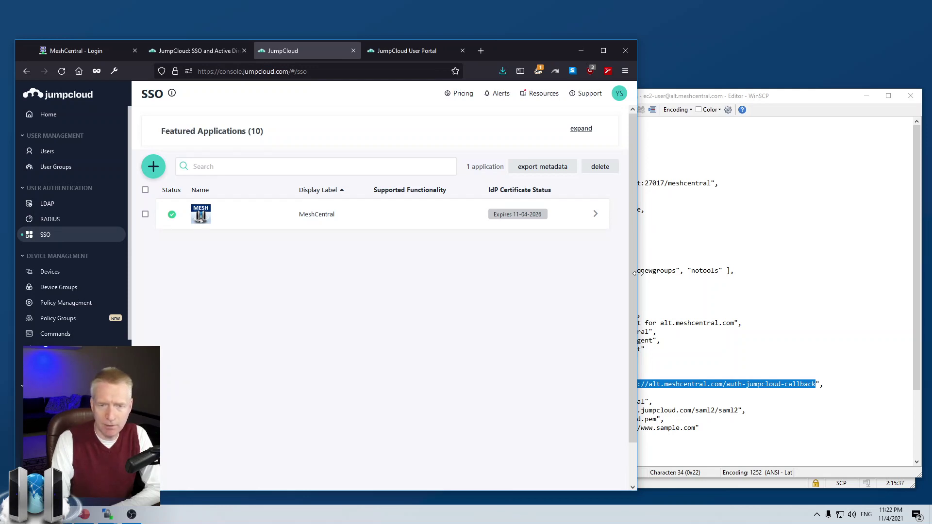
Enable the jumpcloud auth strategy in config.json by removing the underscore from _jumpcloud.
left_click_drag(637, 275, 500, 280)
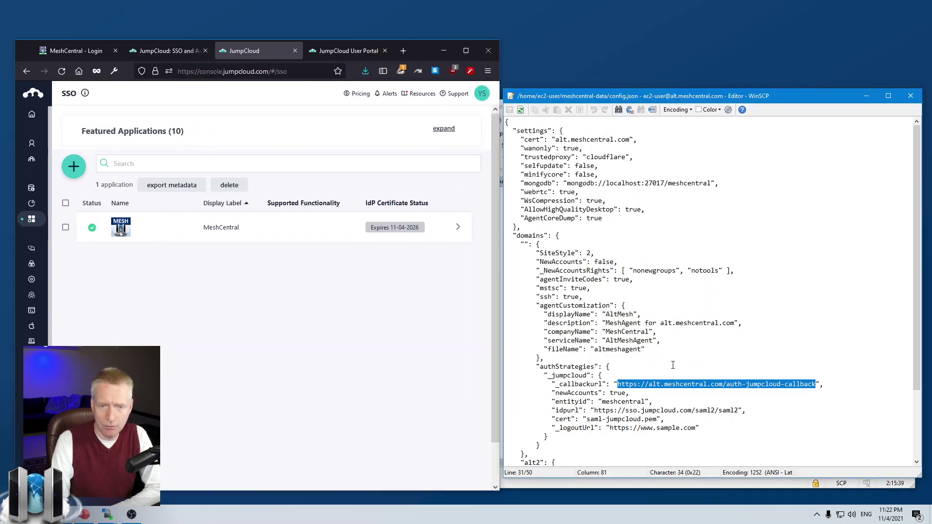
left_click(630, 369)
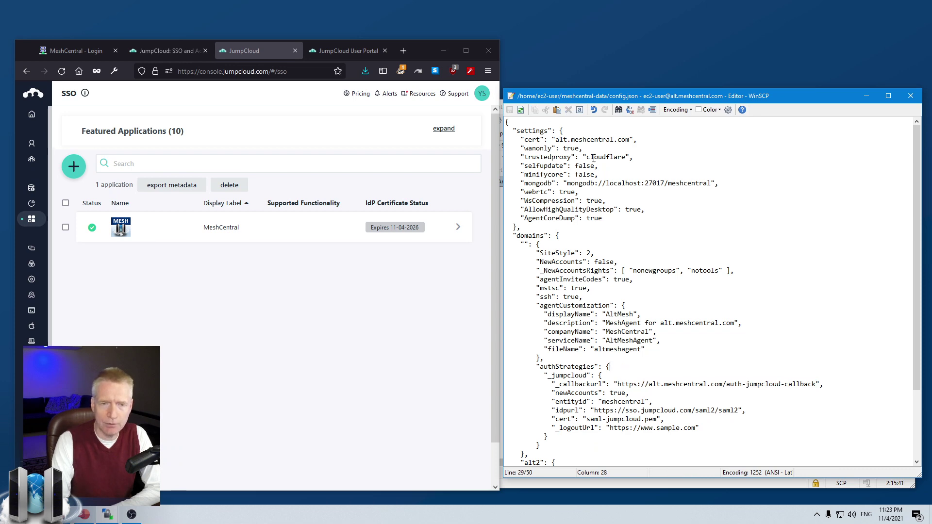
scroll(618, 245, "down", 2)
scroll(618, 245, "up", 2)
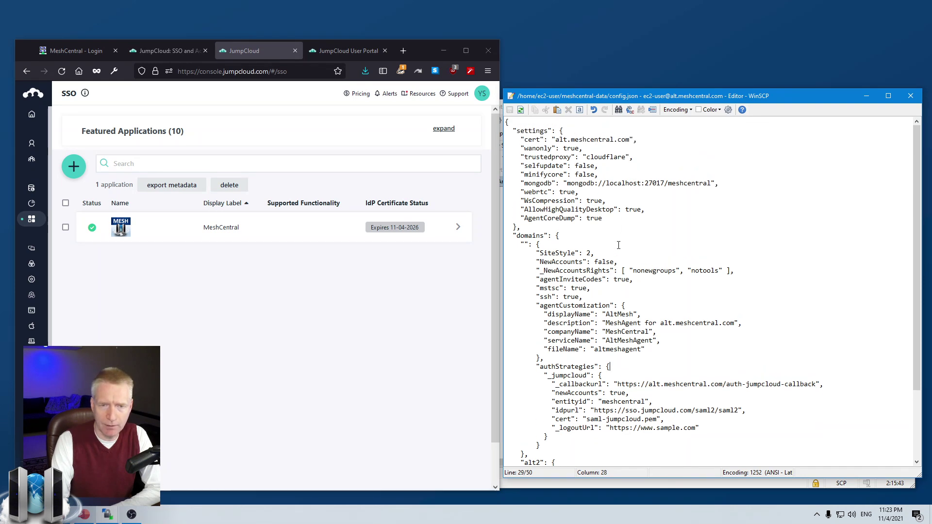
left_click(911, 96)
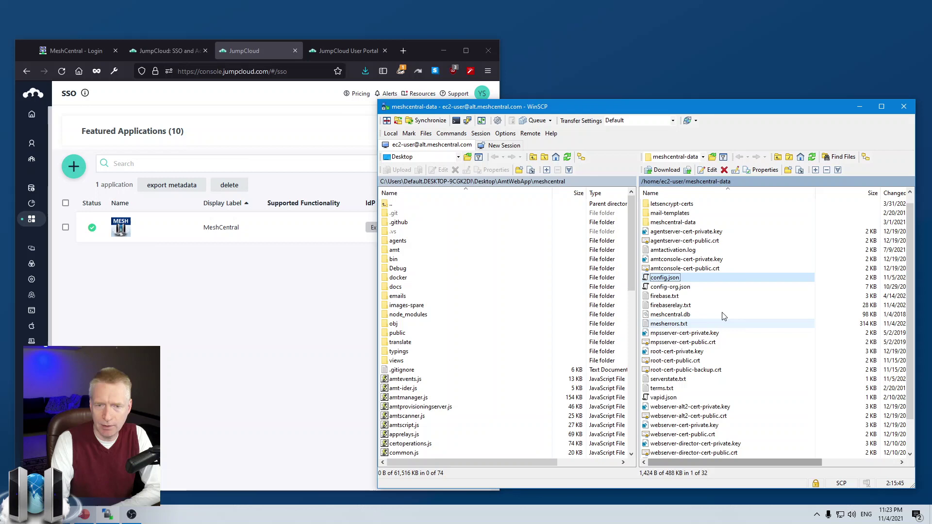
double_click(668, 280)
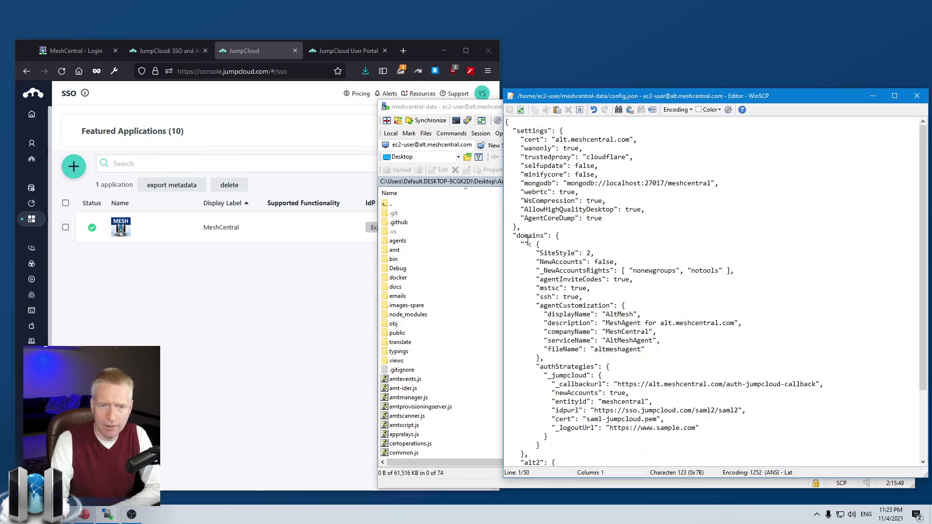
left_click_drag(517, 244, 537, 245)
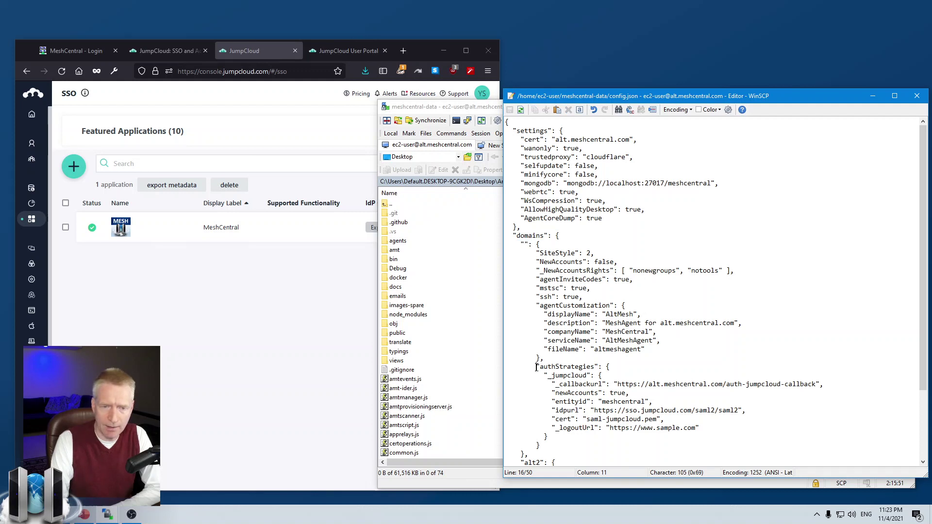
left_click_drag(536, 367, 613, 367)
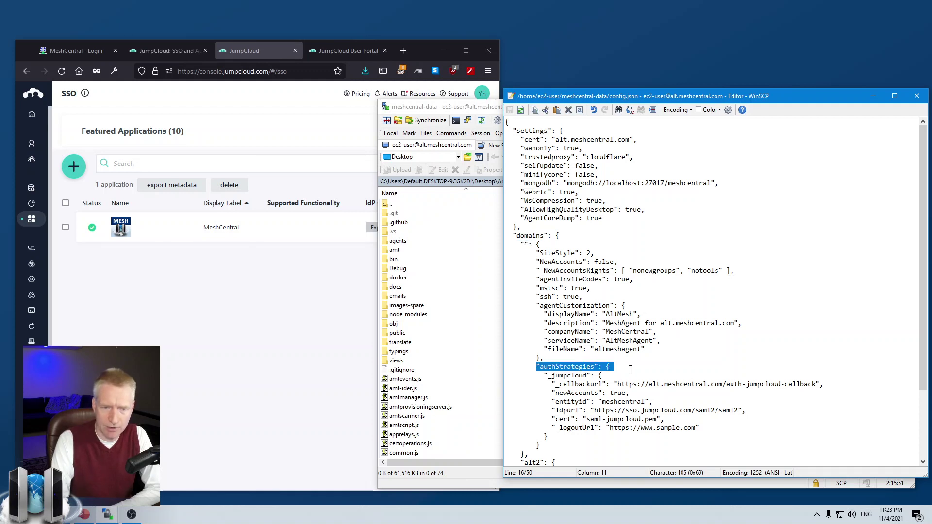
left_click(554, 376)
key("BackSpace")
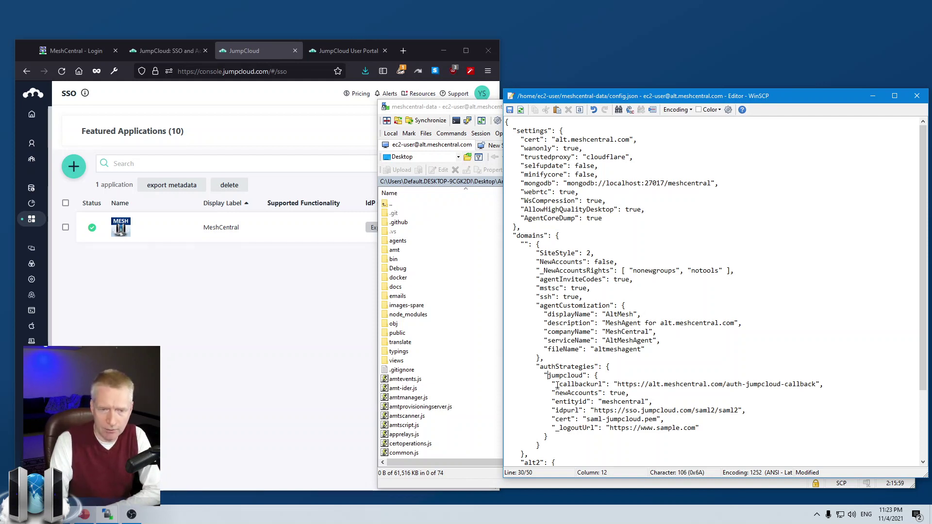
Review the jumpcloud callback URL and the newAccounts through idpurl settings.
left_click_drag(557, 384, 826, 384)
left_click(836, 383)
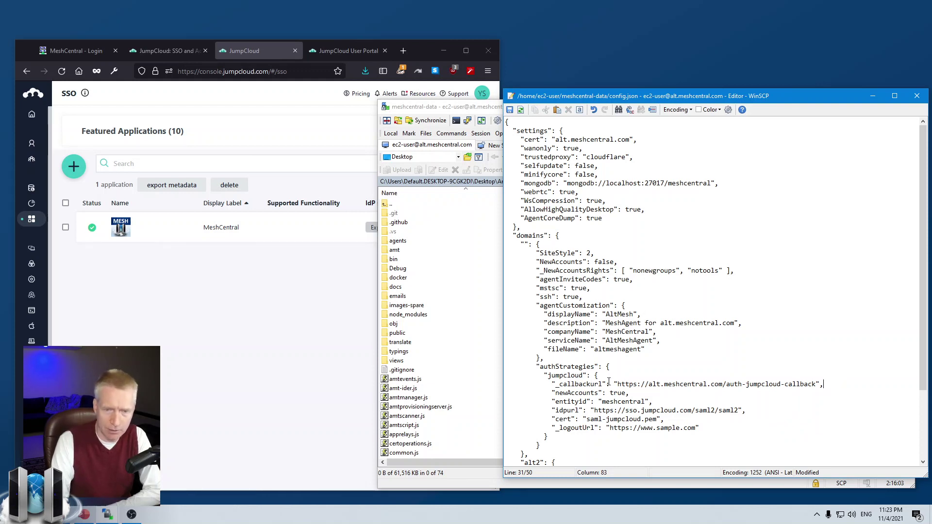
left_click_drag(617, 384, 816, 384)
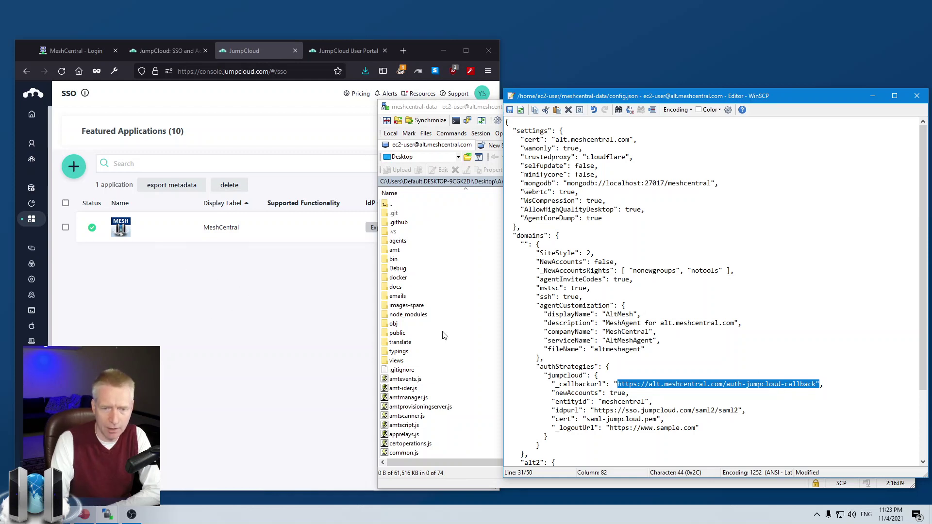
left_click(635, 385)
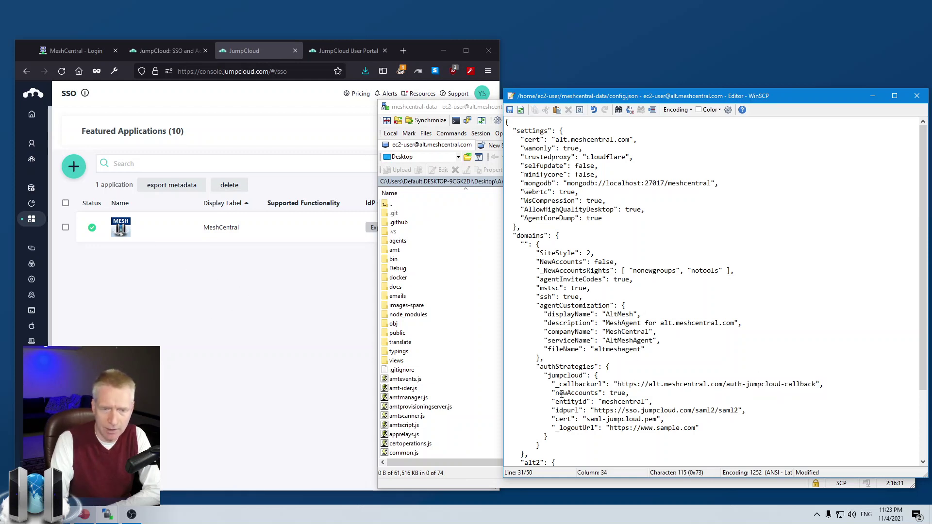
left_click_drag(551, 394, 664, 420)
left_click(664, 420)
left_click_drag(556, 393, 746, 419)
left_click(708, 423)
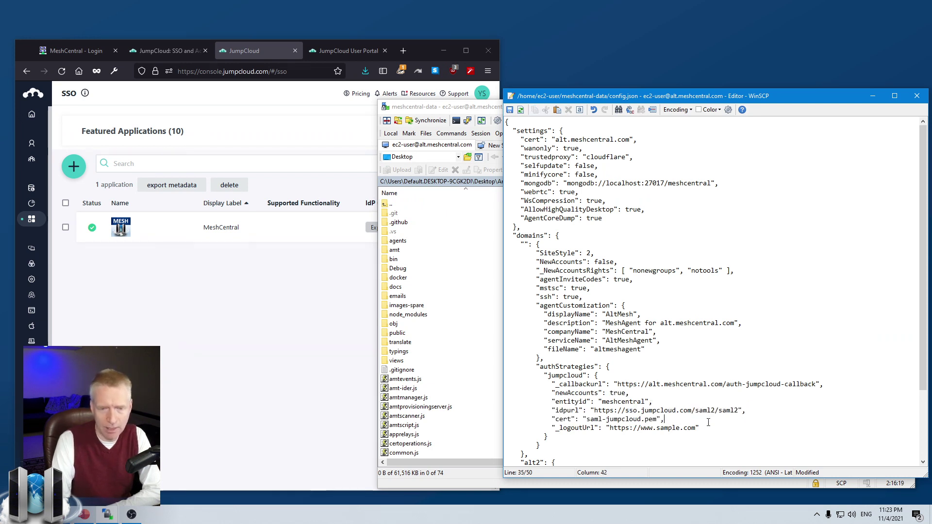
left_click_drag(682, 418, 633, 393)
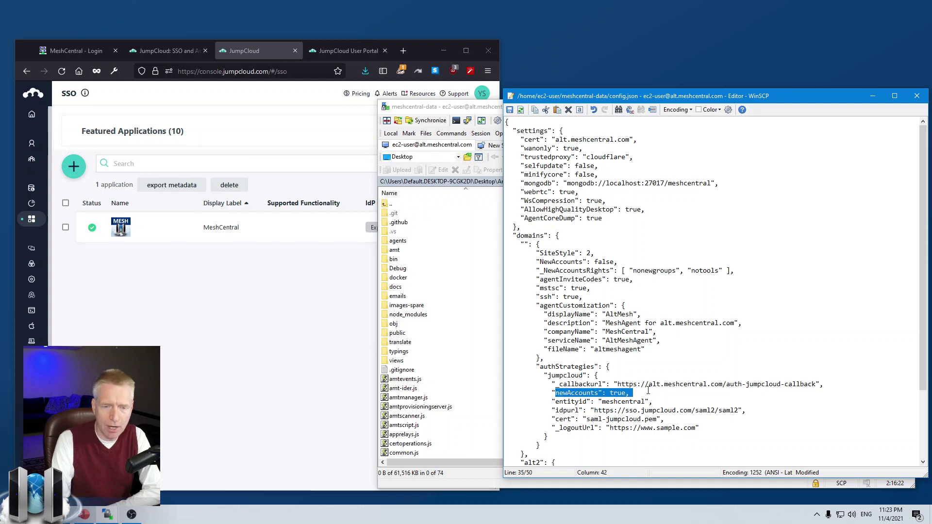
left_click(647, 392)
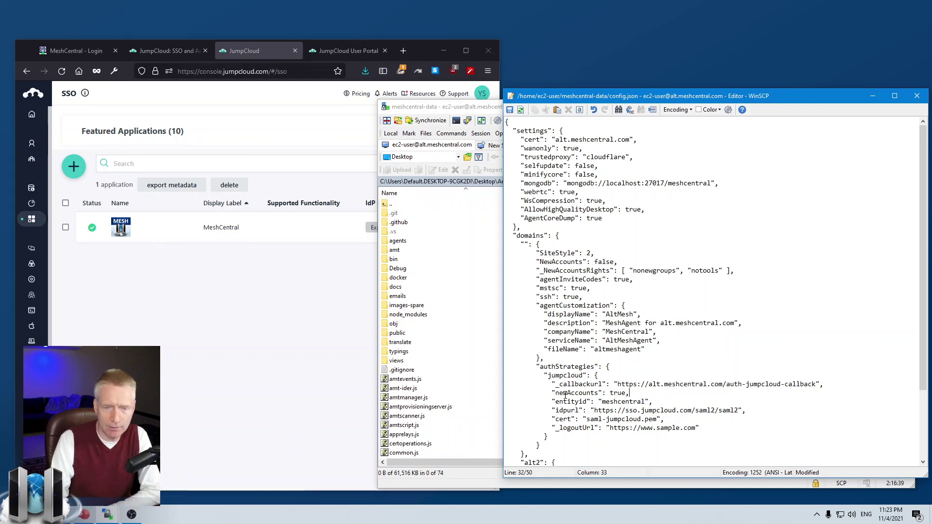
Check newAccounts, entityid, idpurl and the saml-jumpcloud.pem cert, then save config.json to the server.
left_click_drag(563, 393, 636, 390)
left_click(636, 391)
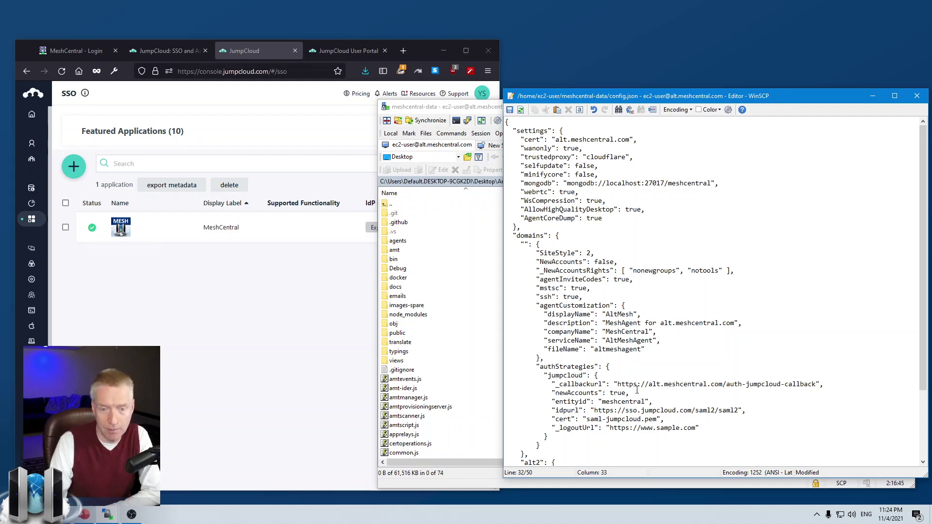
left_click_drag(582, 401, 655, 402)
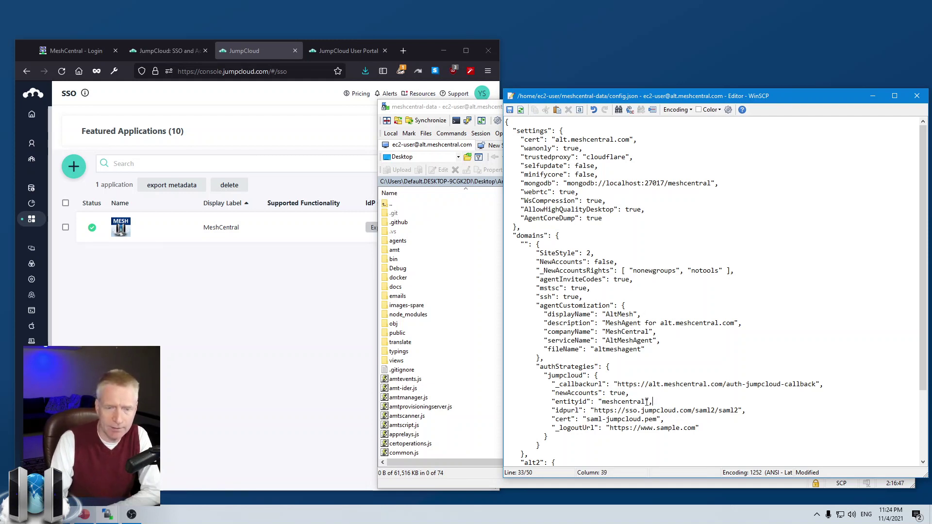
double_click(638, 403)
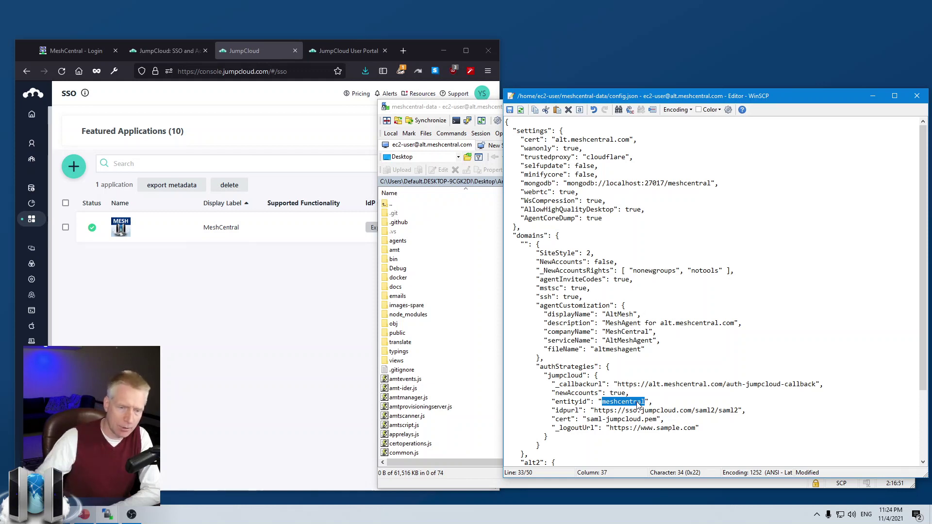
left_click(633, 402)
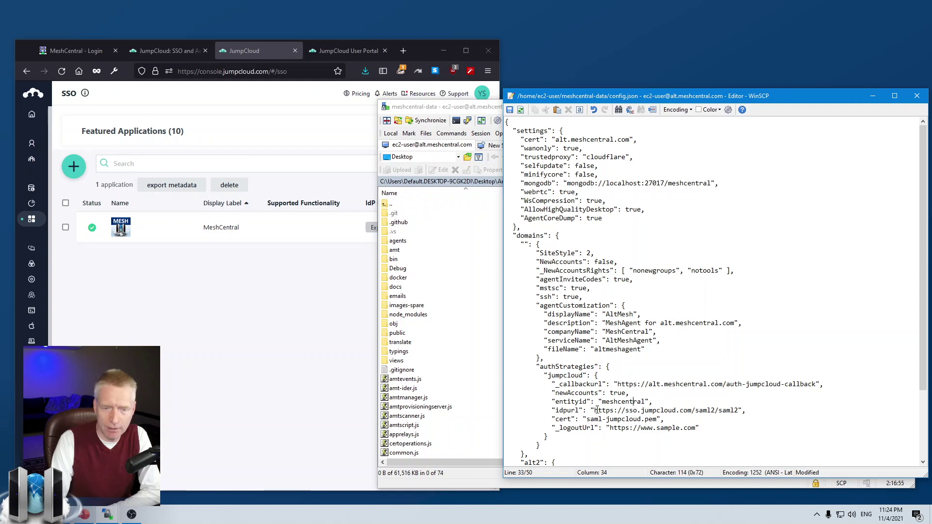
left_click_drag(594, 410, 741, 410)
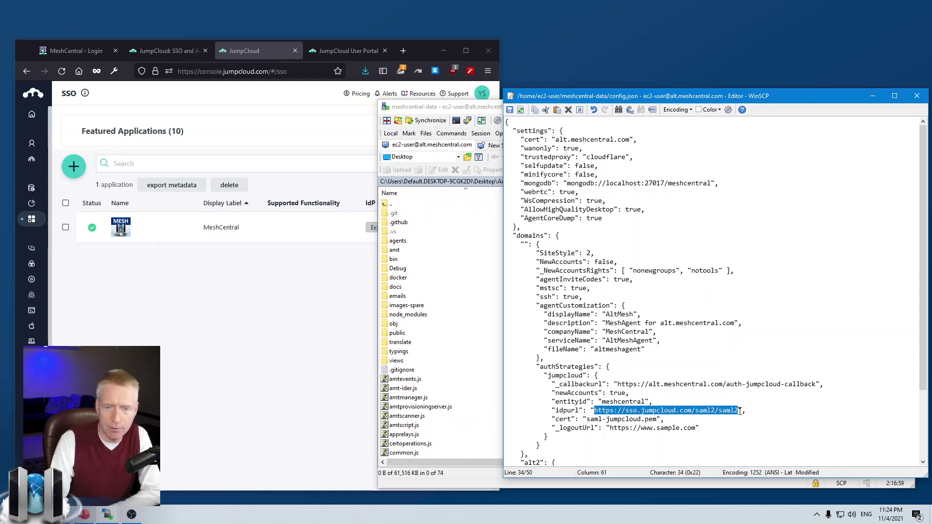
left_click(674, 421)
left_click_drag(588, 418, 658, 422)
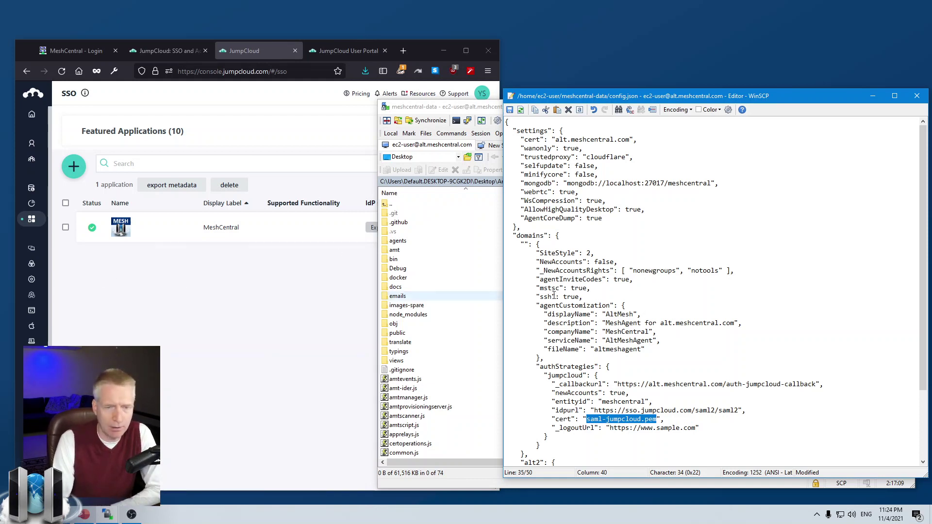
left_click(614, 383)
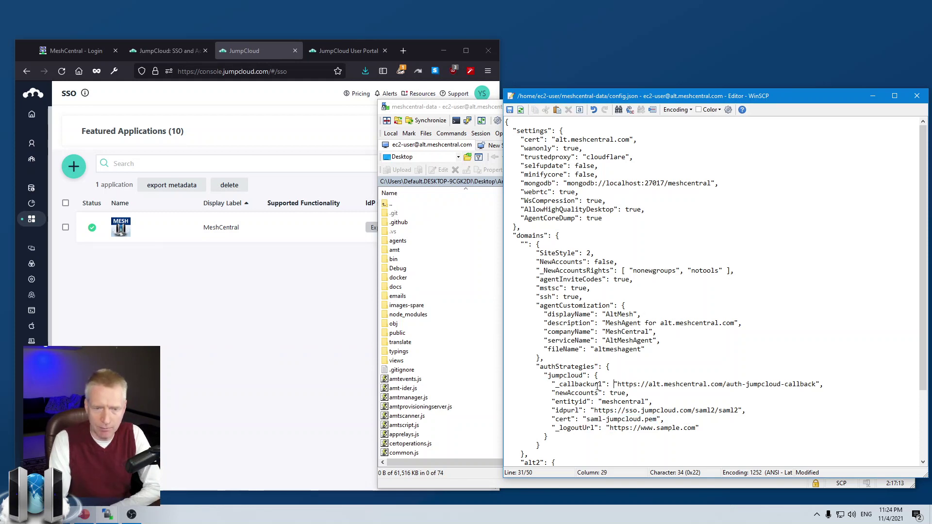
left_click_drag(579, 428, 666, 428)
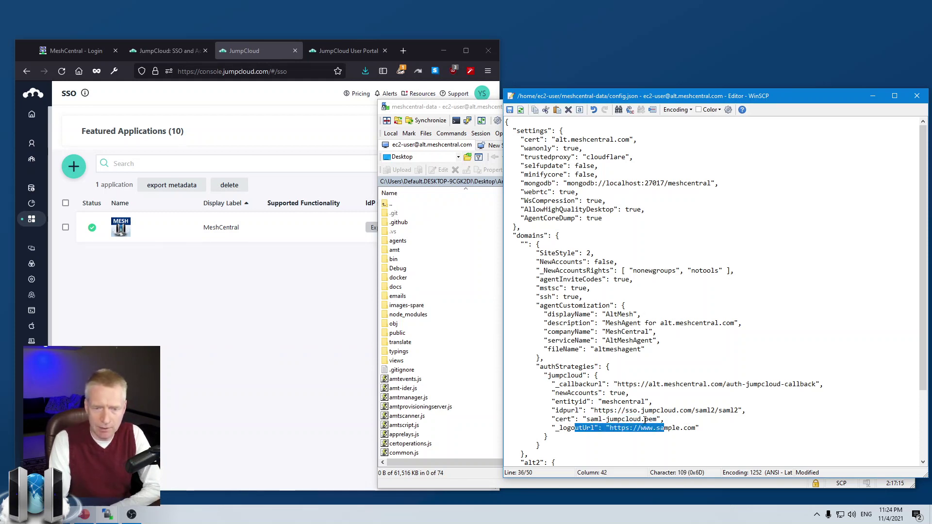
left_click(584, 420)
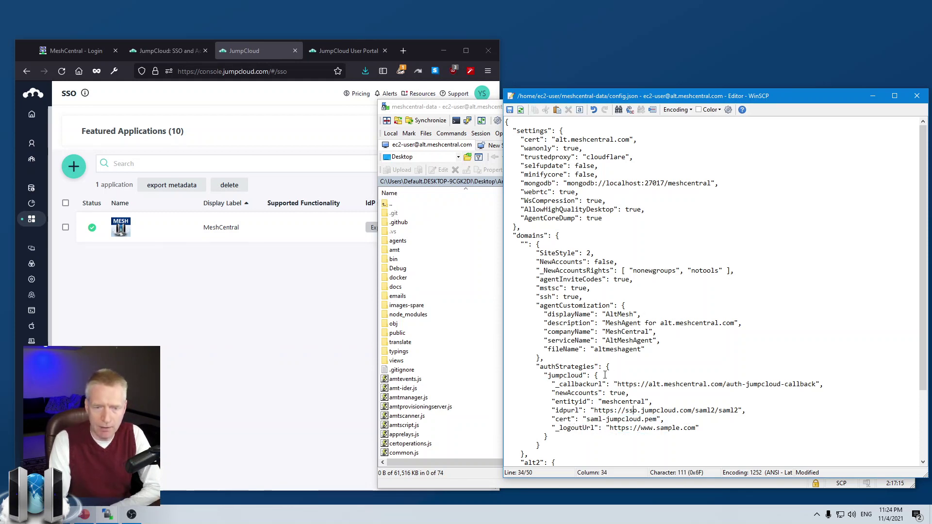
left_click(510, 110)
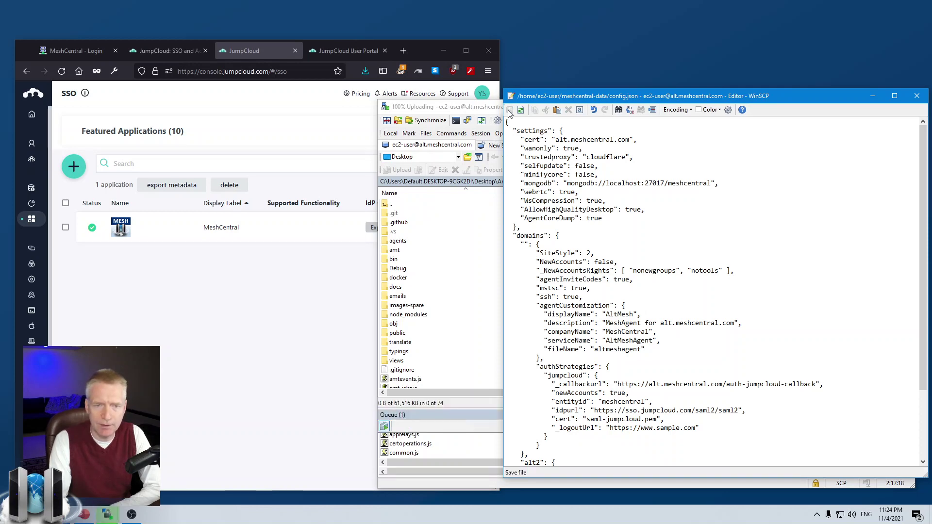
left_click(916, 95)
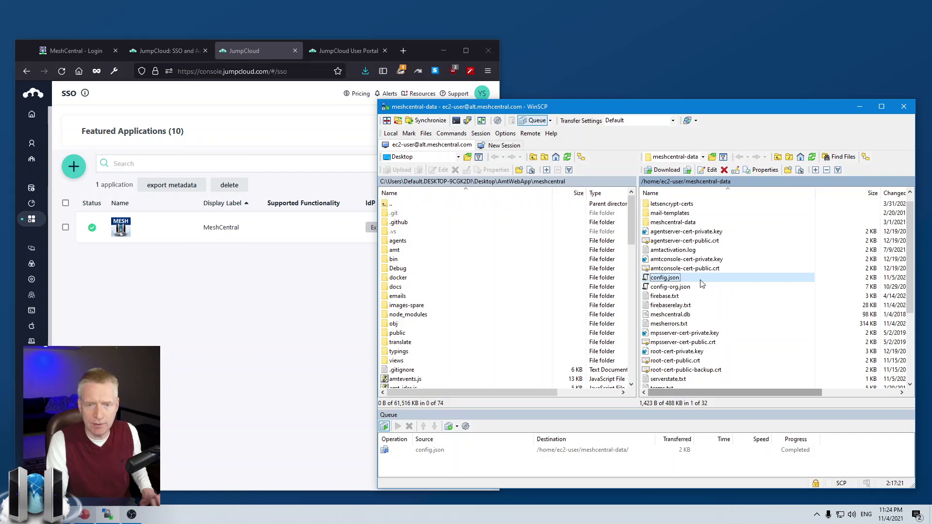
Rename Downloads' certificate.pem to saml-jumpcloud.pem and drag it into the server's meshcentral-data folder.
left_click(107, 514)
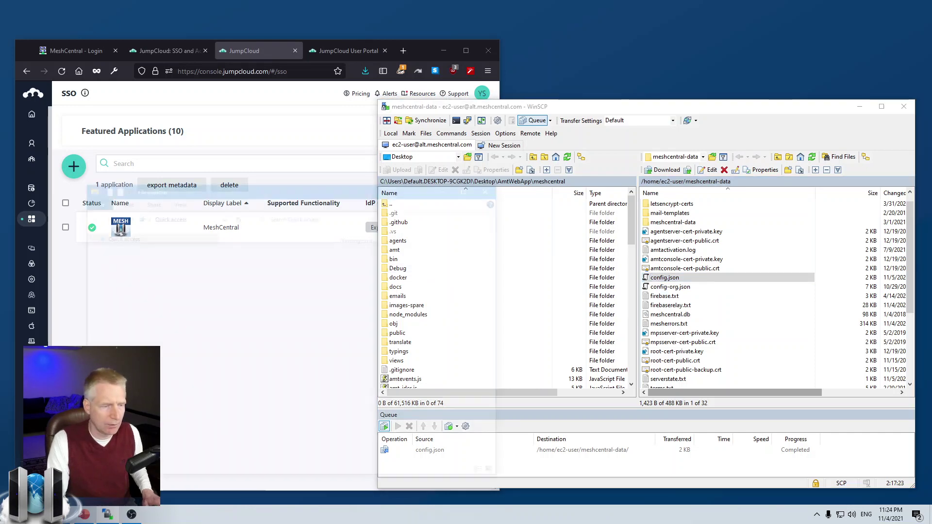
left_click(118, 262)
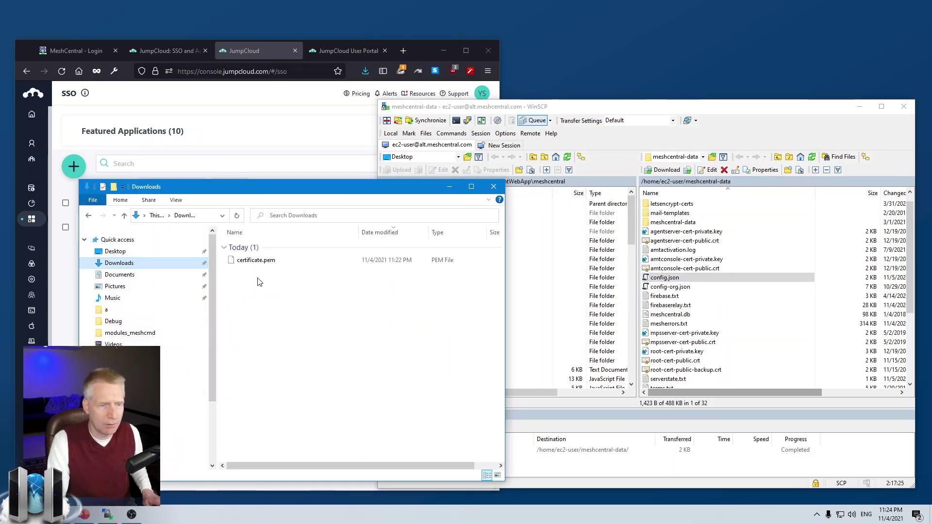
left_click(245, 260)
left_click(270, 260)
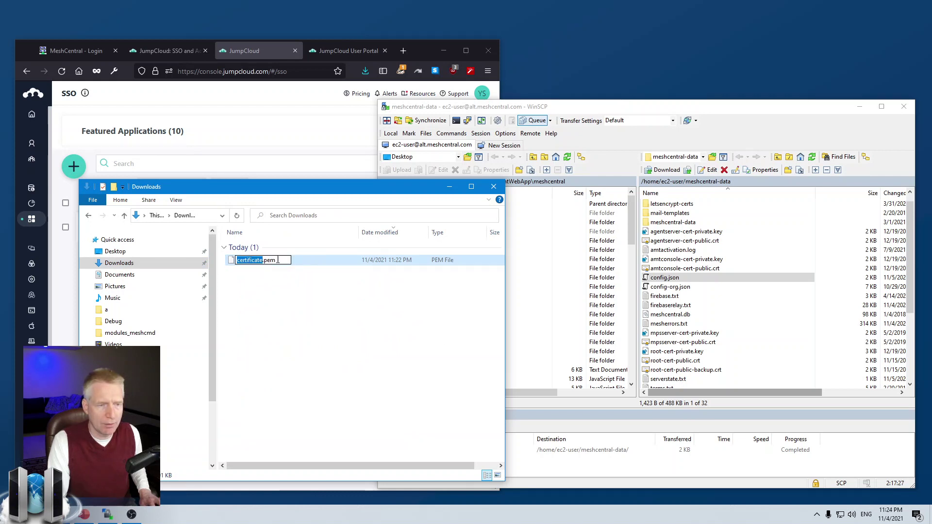
type("saml-jumpcloud")
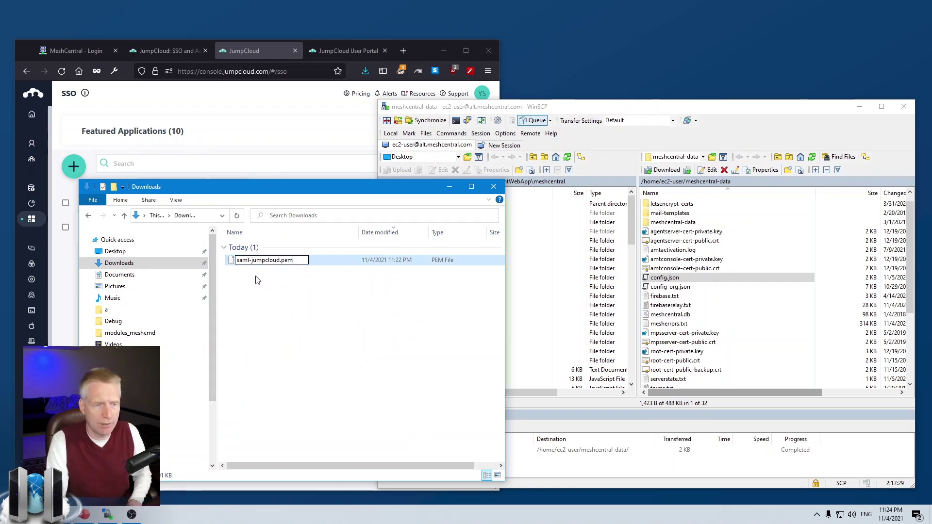
key("Return")
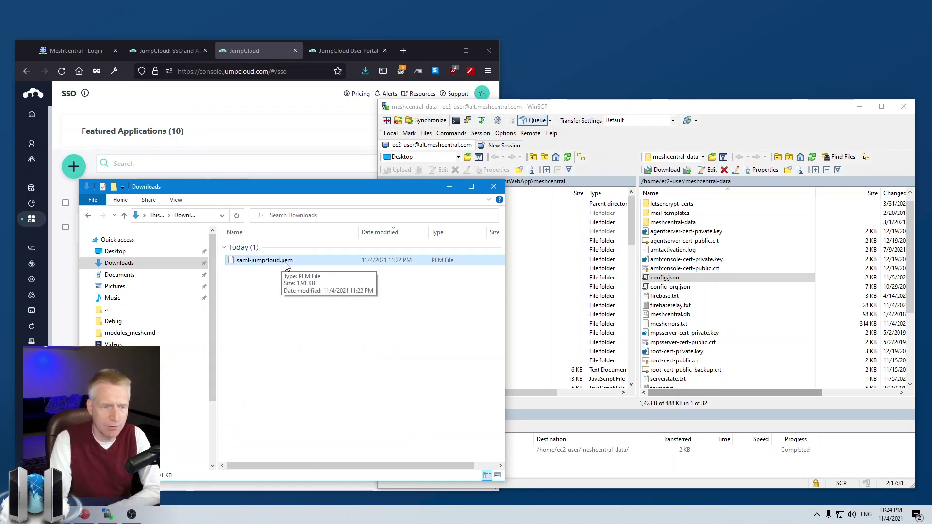
left_click_drag(280, 266, 700, 297)
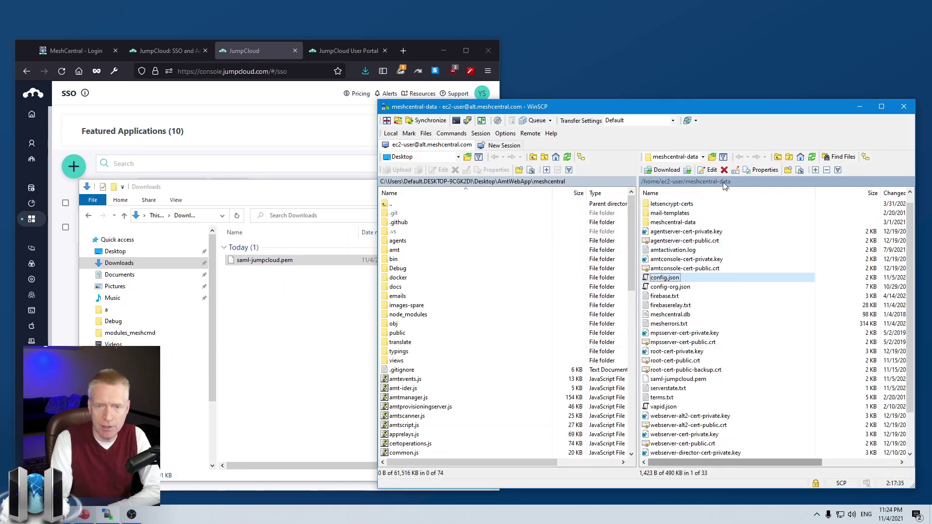
left_click(229, 370)
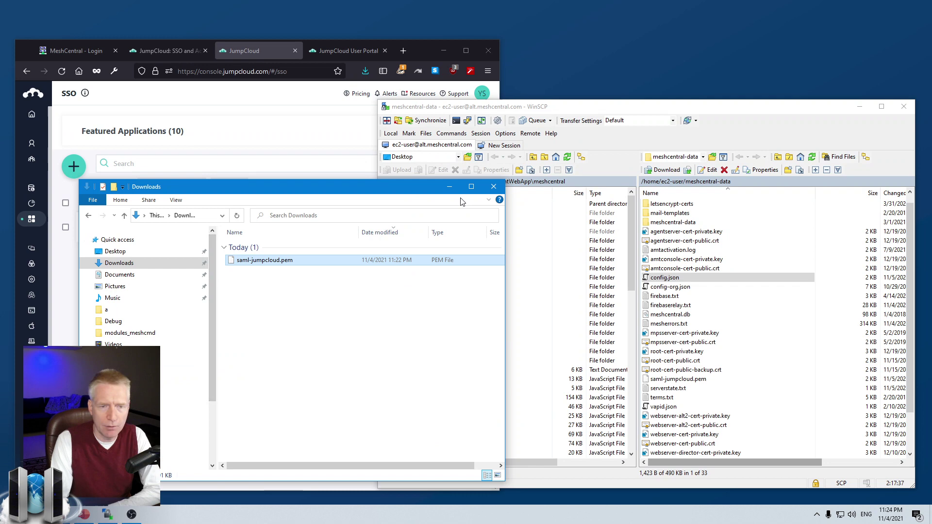
key("alt+F4")
Verify the config.json cert name matches saml-jumpcloud.pem and the file is on the server.
double_click(663, 279)
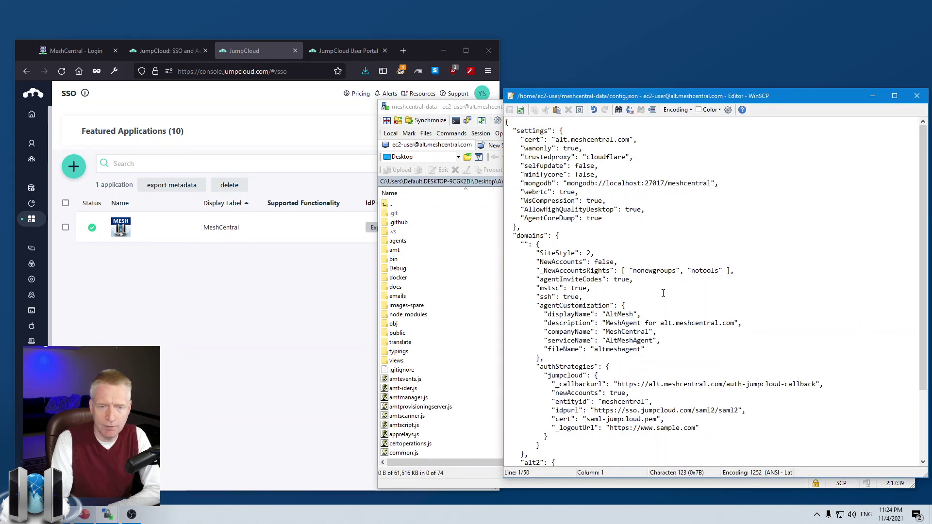
left_click_drag(587, 419, 659, 419)
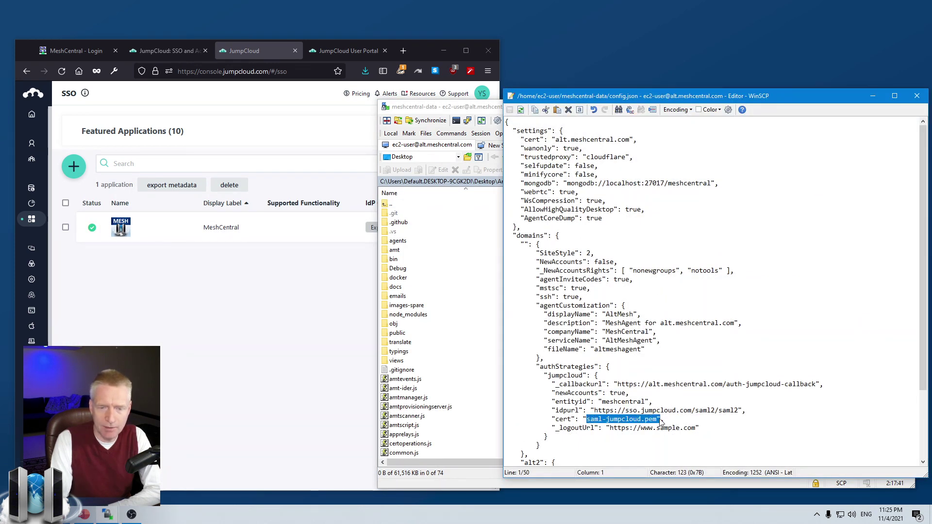
key("Escape")
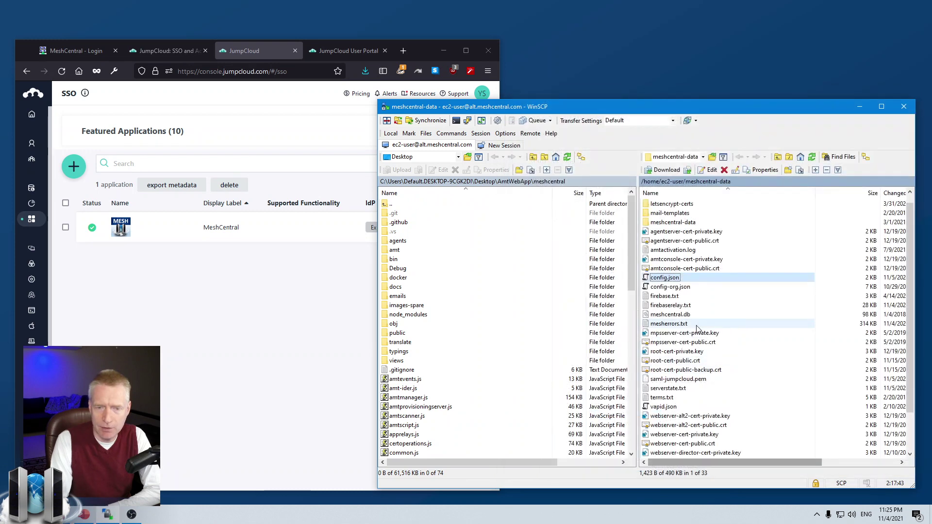
left_click(702, 354)
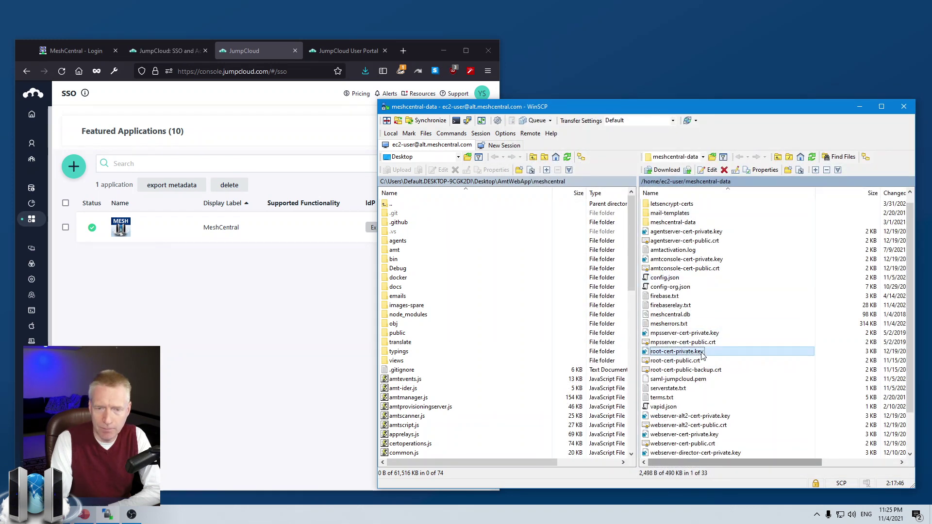
left_click(685, 380)
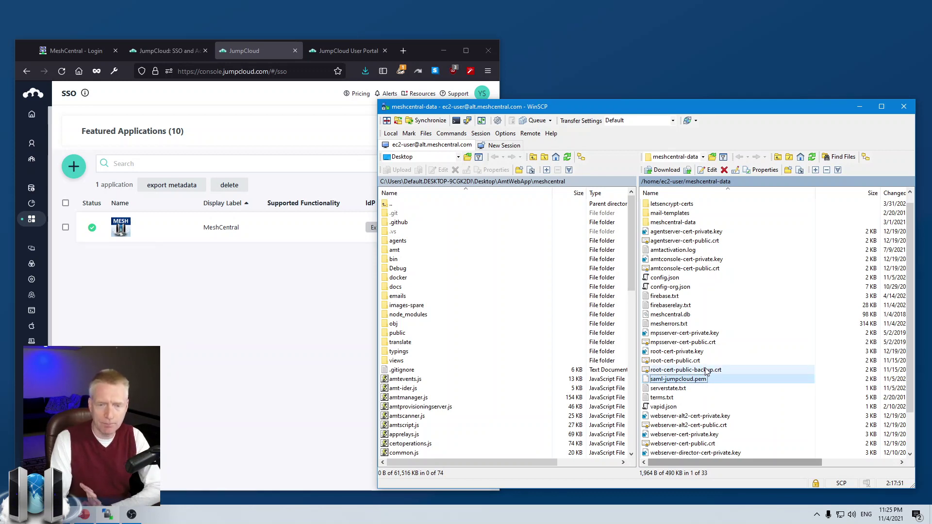
Sign in to MeshCentral as admin, using the security key as the second factor.
left_click(264, 254)
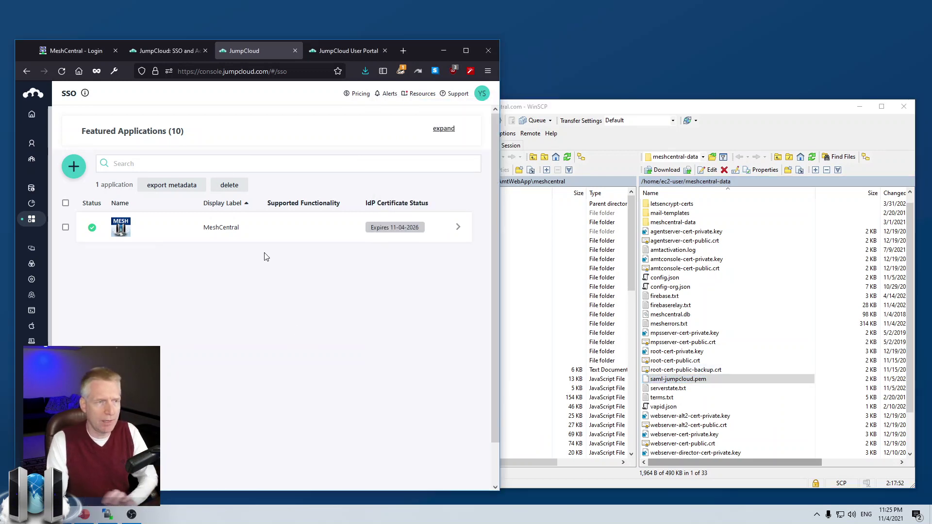
left_click(90, 49)
left_click(233, 317)
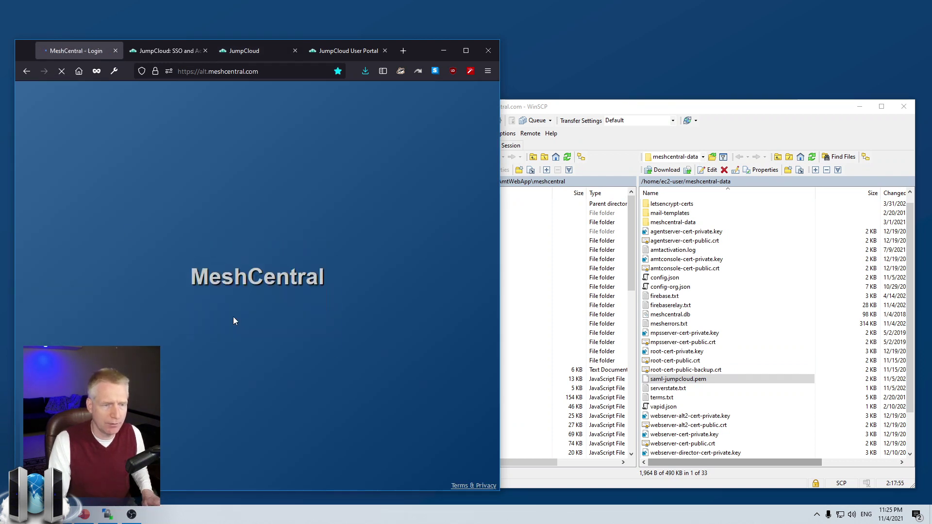
left_click(261, 329)
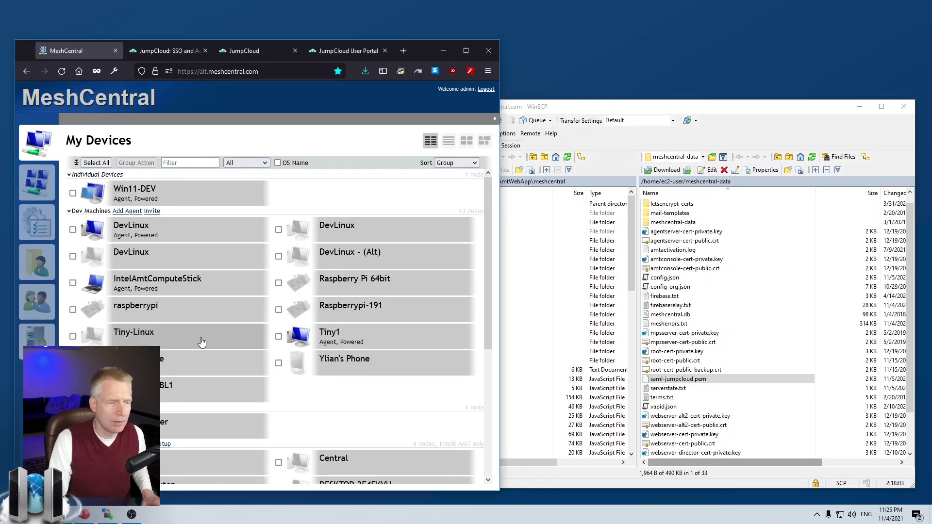
Restart the server by running resetserver, copied from the console's help output.
left_click(37, 339)
left_click(180, 119)
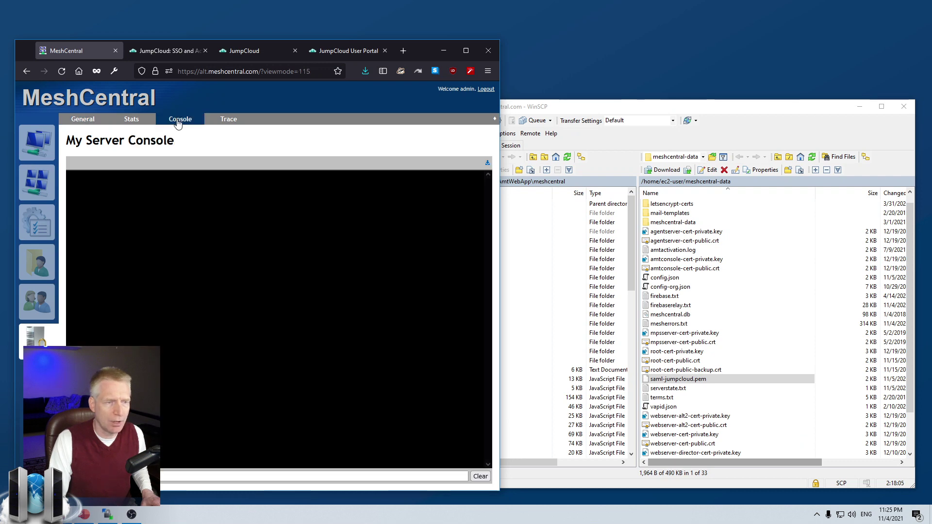
type("help")
key("Return")
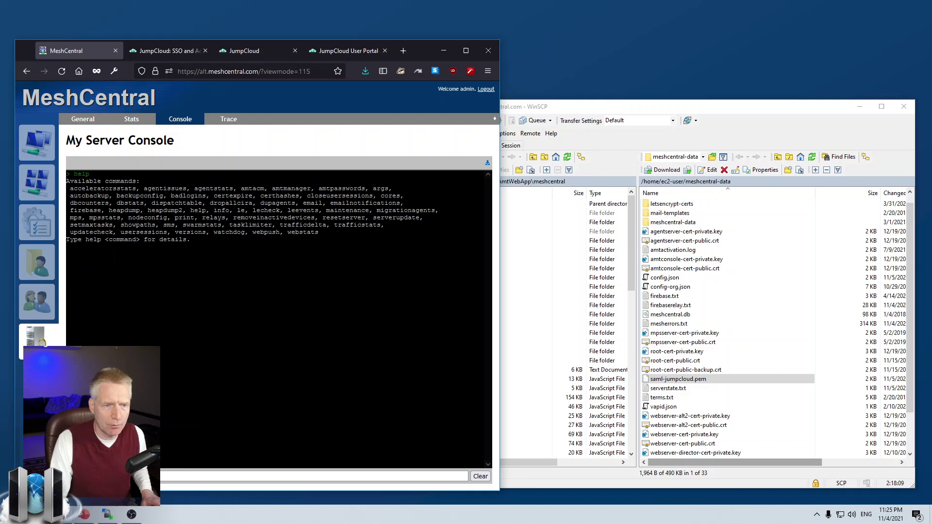
double_click(344, 217)
key("ctrl+c")
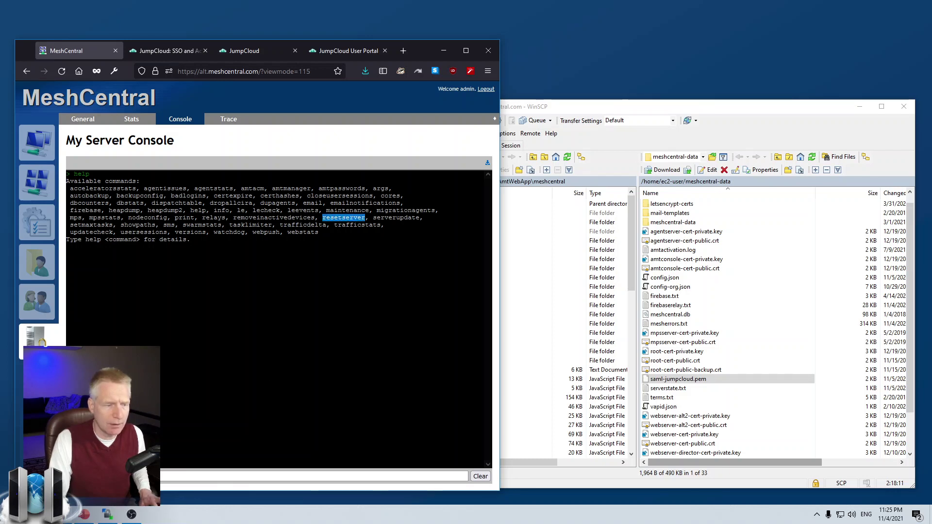
left_click(170, 476)
key("ctrl+v")
key("Return")
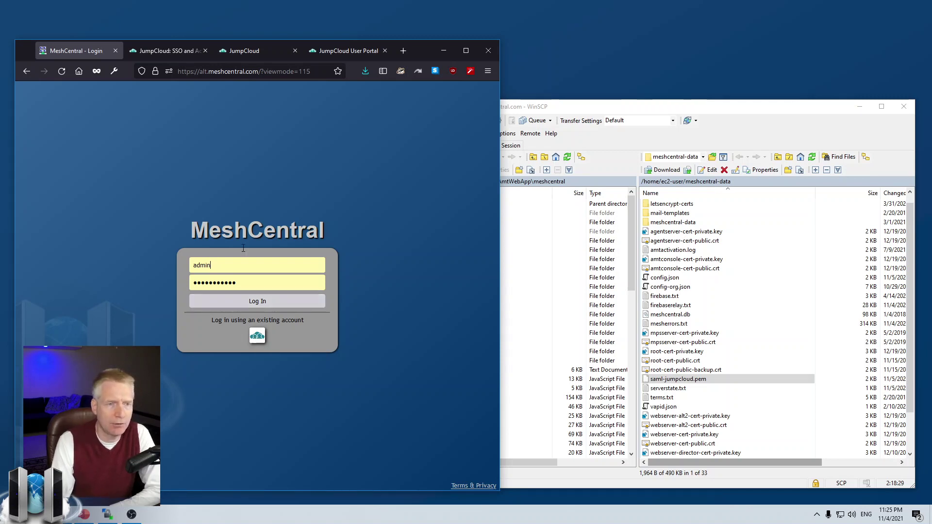
Reload the JumpCloud user portal's Applications page, showing no apps, then return to the SSO admin list.
left_click(264, 51)
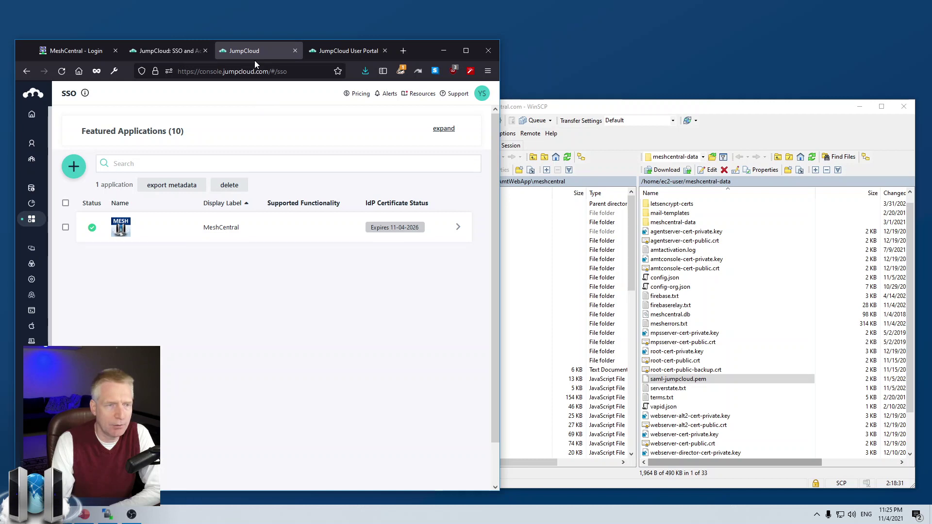
left_click(360, 49)
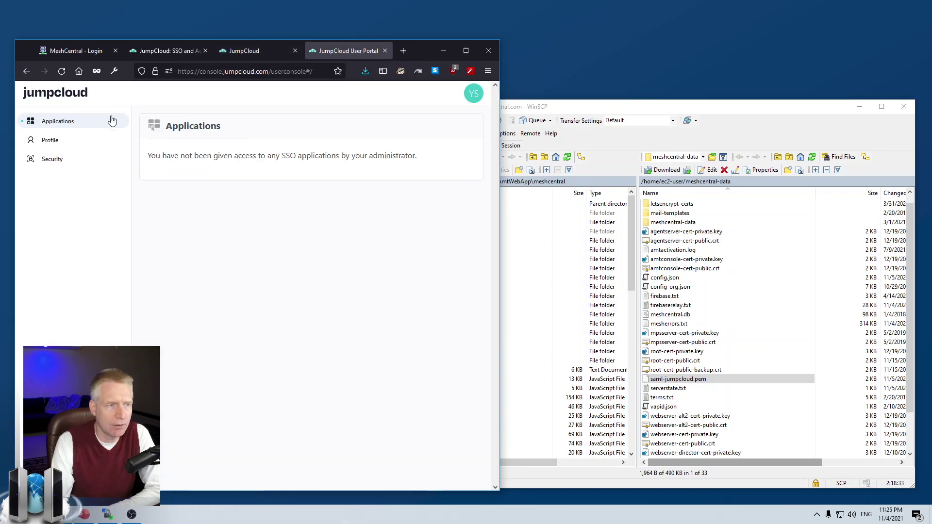
left_click(62, 71)
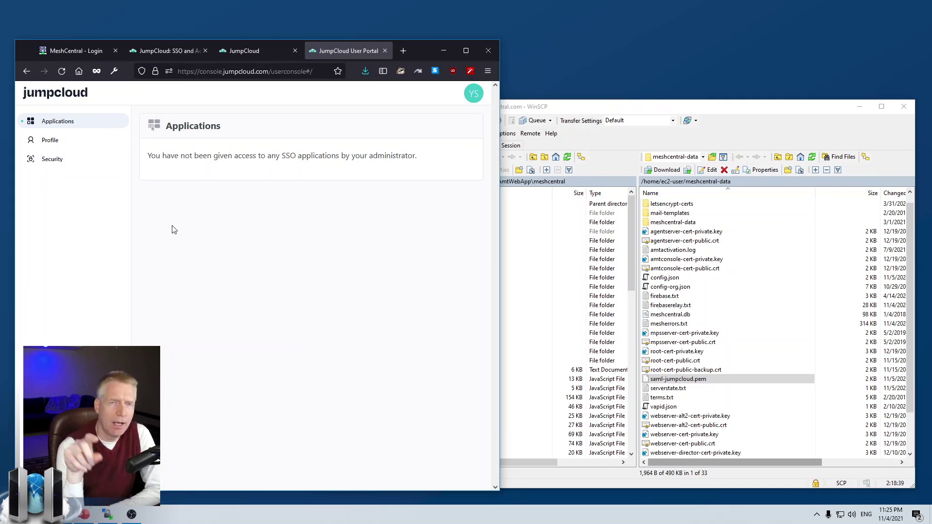
left_click(272, 50)
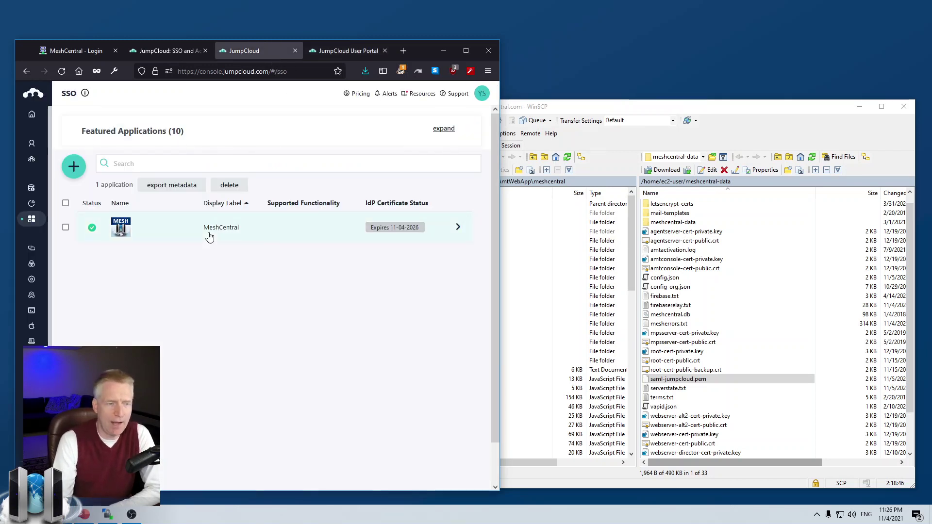
Check All Users in the MeshCentral app's User Groups tab and save the application.
left_click(266, 233)
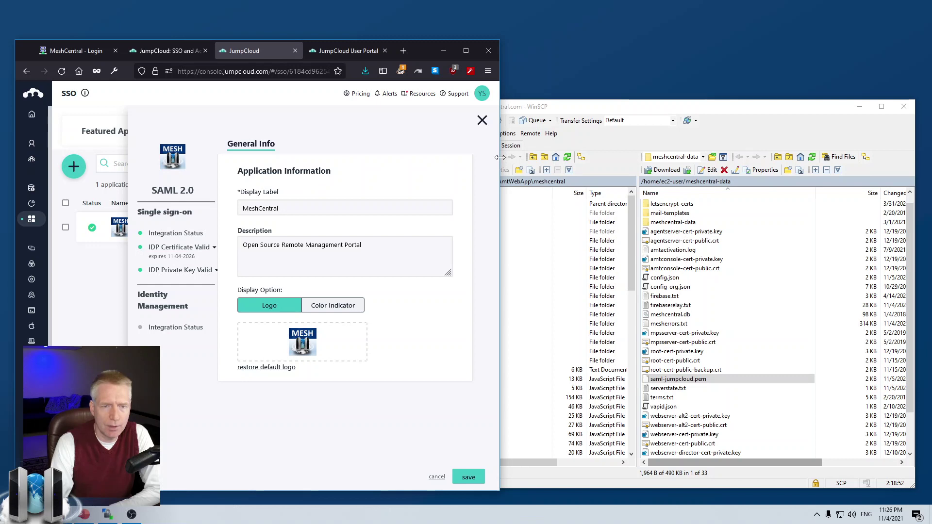
left_click_drag(500, 157, 643, 160)
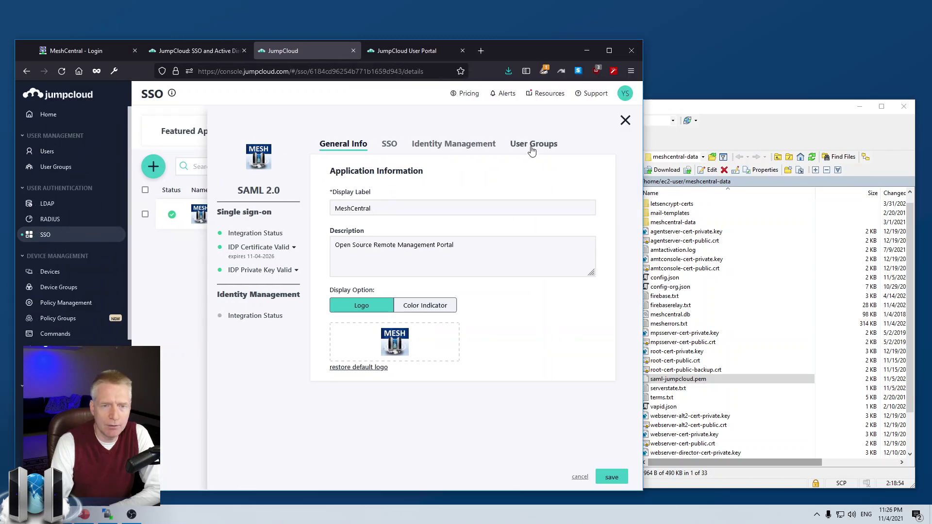
left_click(533, 144)
left_click(324, 239)
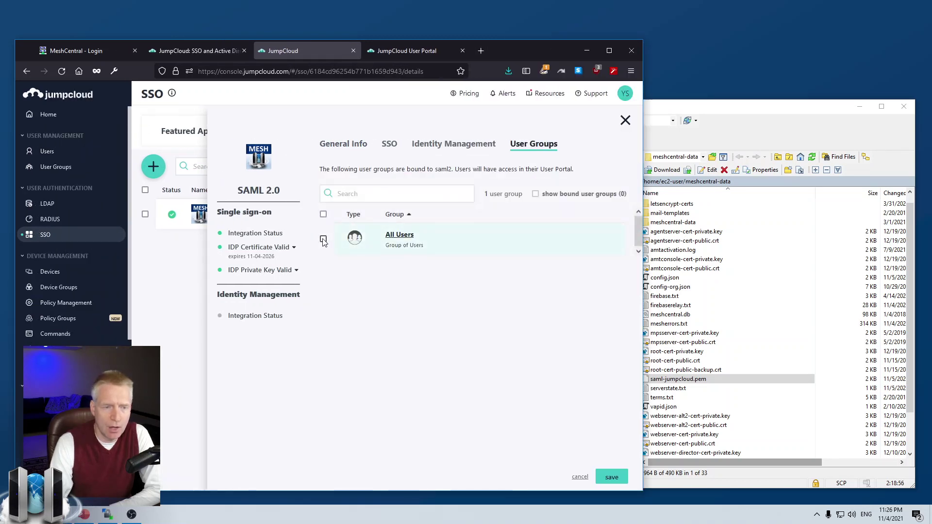
left_click(612, 476)
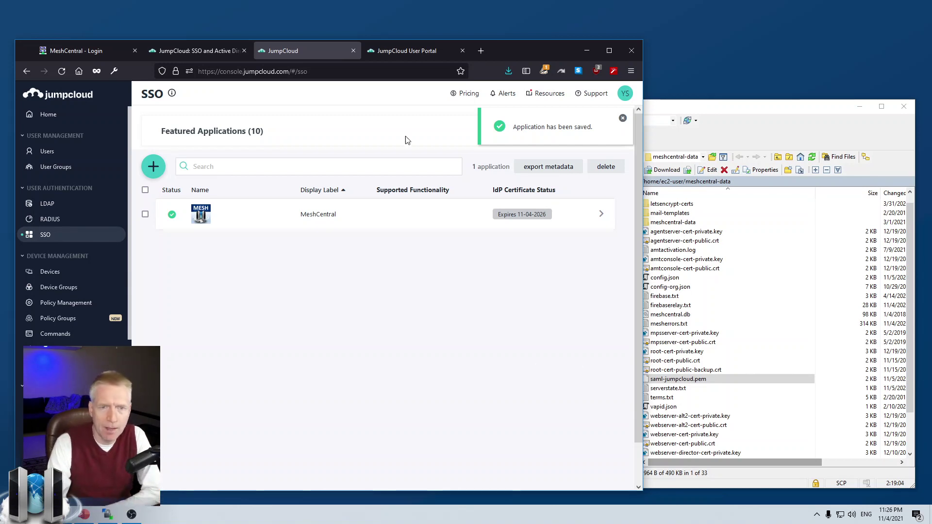
Reload the JumpCloud user portal until the MeshCentral tile appears among the applications.
left_click(389, 53)
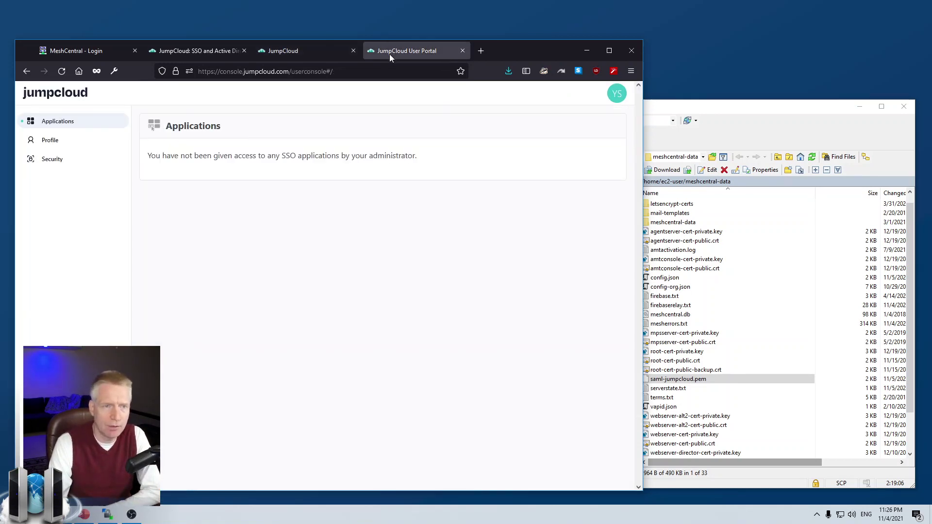
left_click(62, 71)
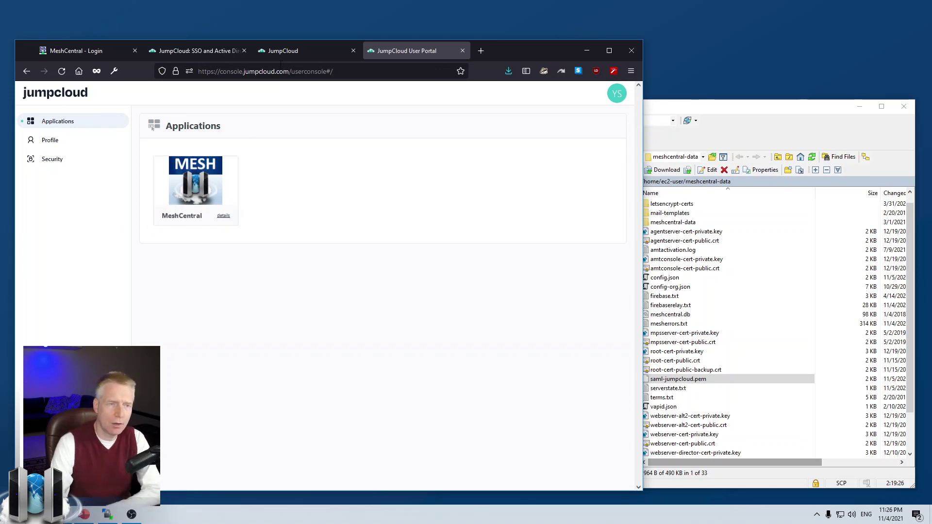
left_click(206, 51)
left_click(283, 51)
left_click(68, 51)
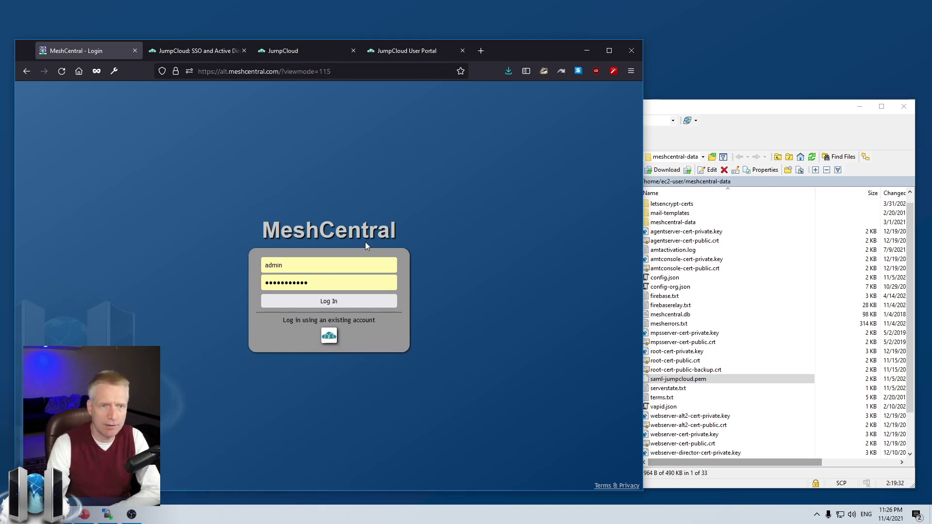
left_click(411, 51)
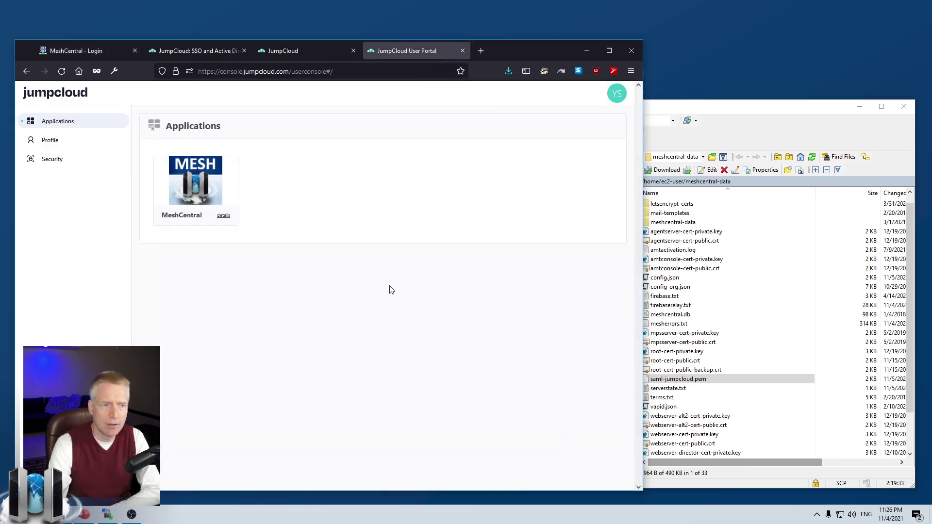
Launch MeshCentral from the portal tile via SSO, then open and cancel the New Device Group dialog.
left_click(193, 183)
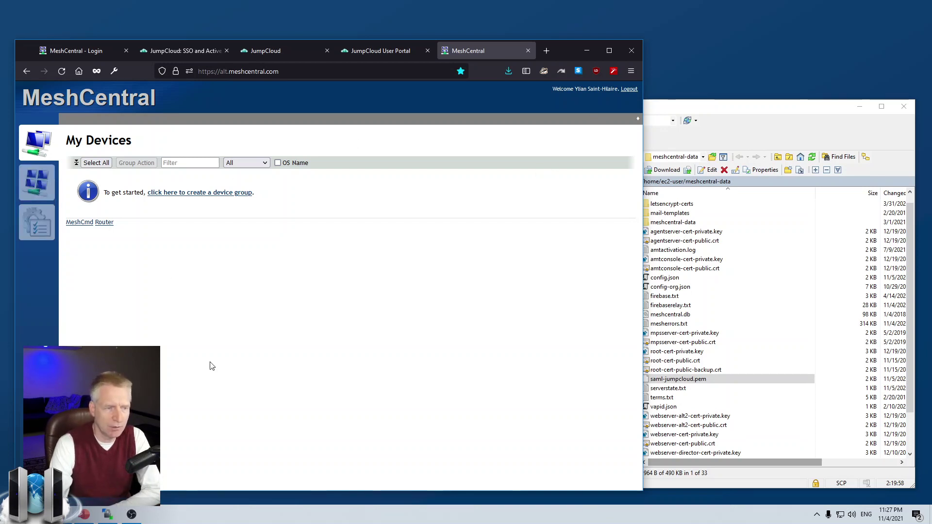
left_click(217, 196)
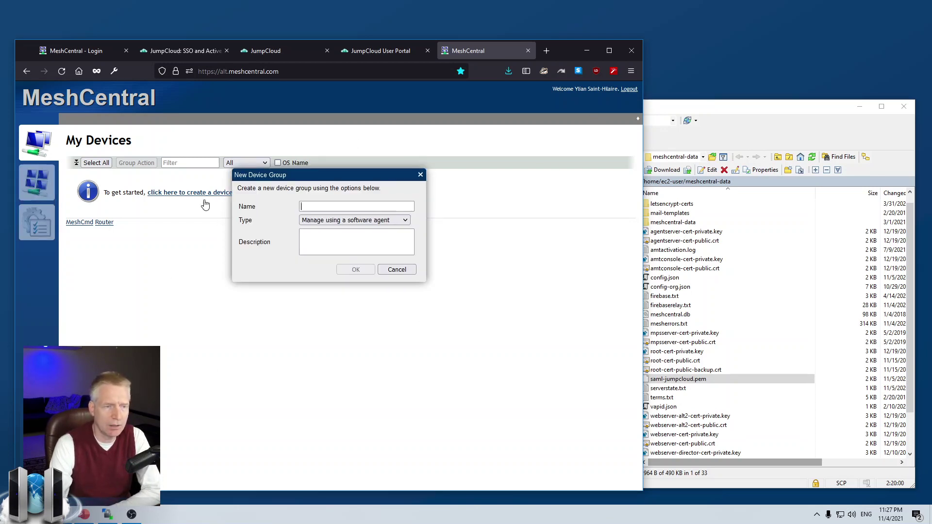
left_click(395, 271)
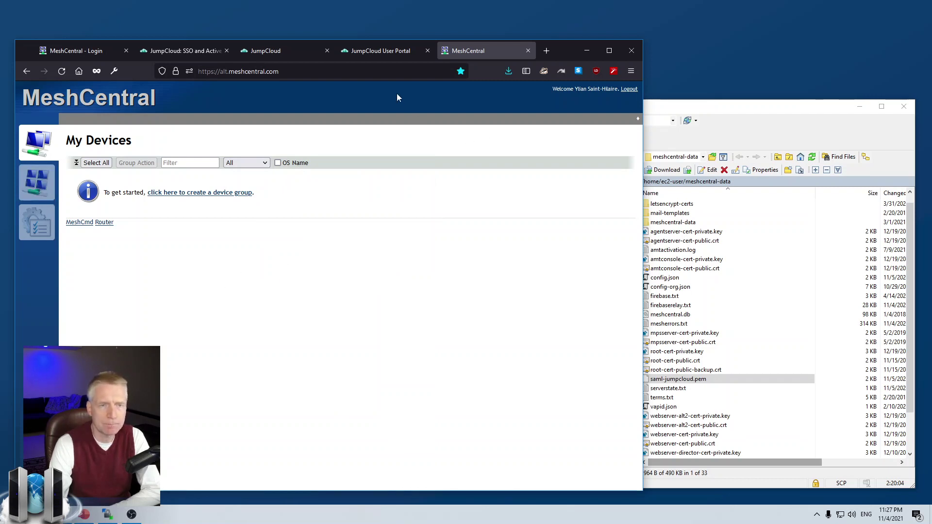
Log out, then sign back in via the JumpCloud option on the MeshCentral login page.
left_click(629, 89)
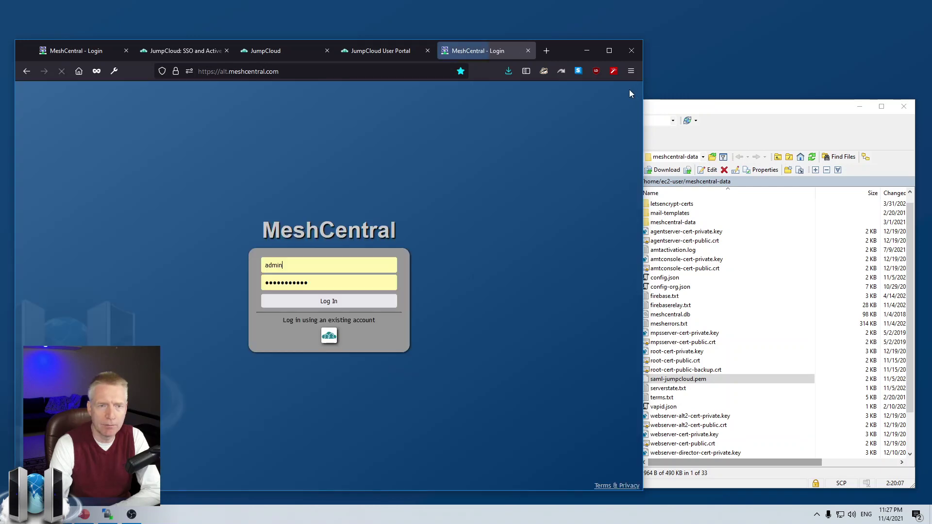
left_click(528, 51)
left_click(87, 51)
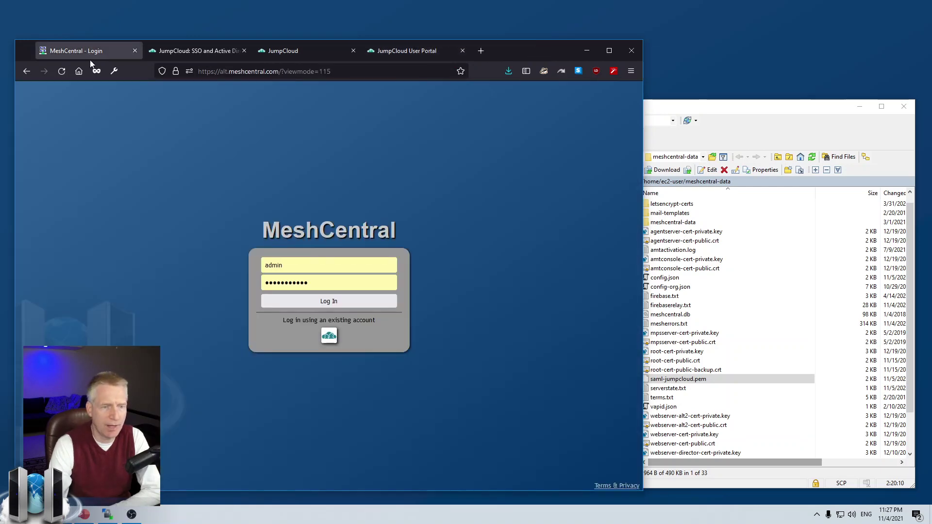
left_click(329, 336)
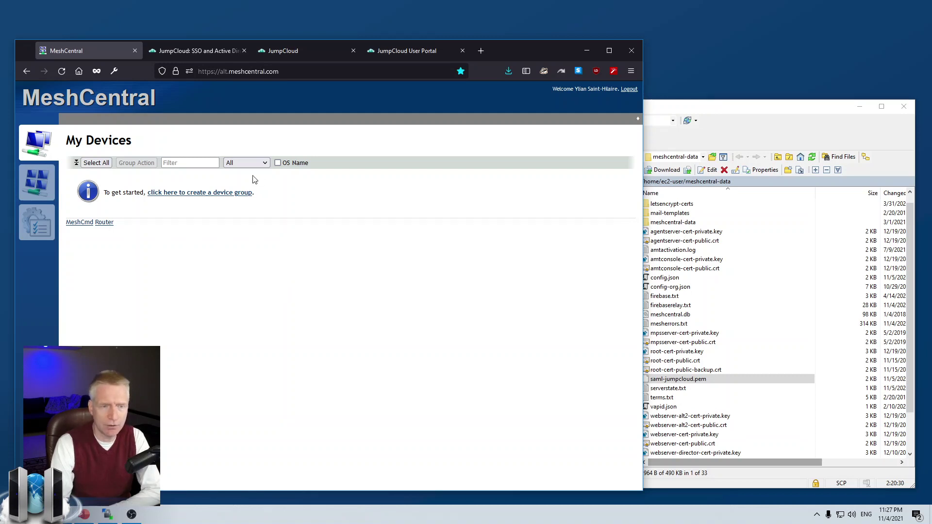
Relaunch MeshCentral from the user portal's app tile and log the SSO user out.
left_click(406, 50)
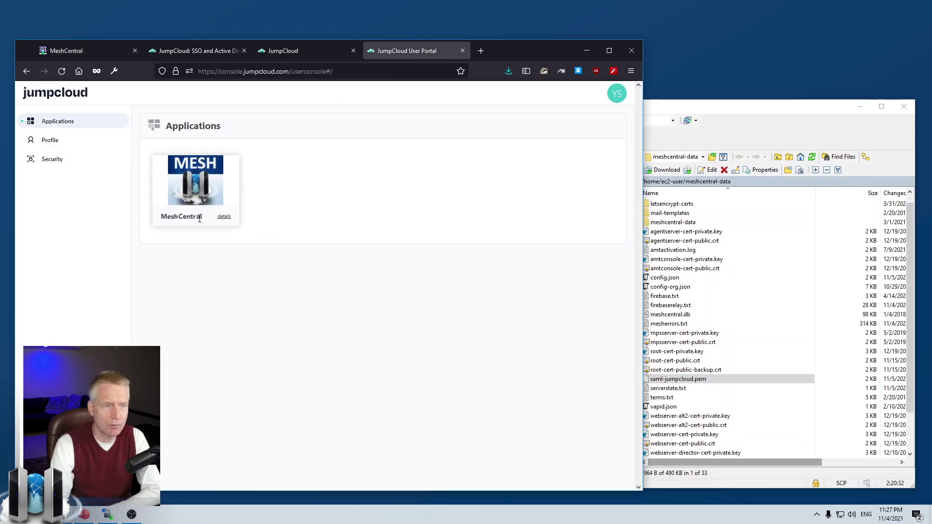
left_click(190, 166)
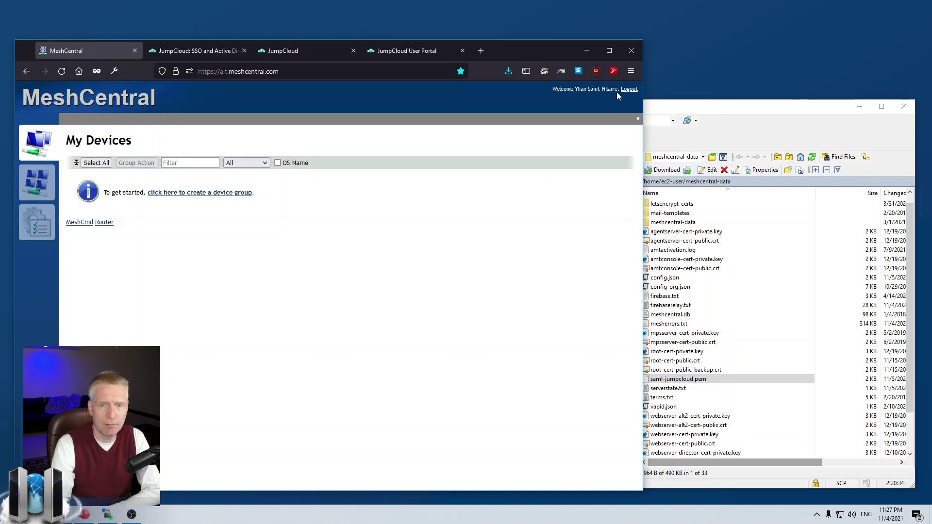
left_click(627, 90)
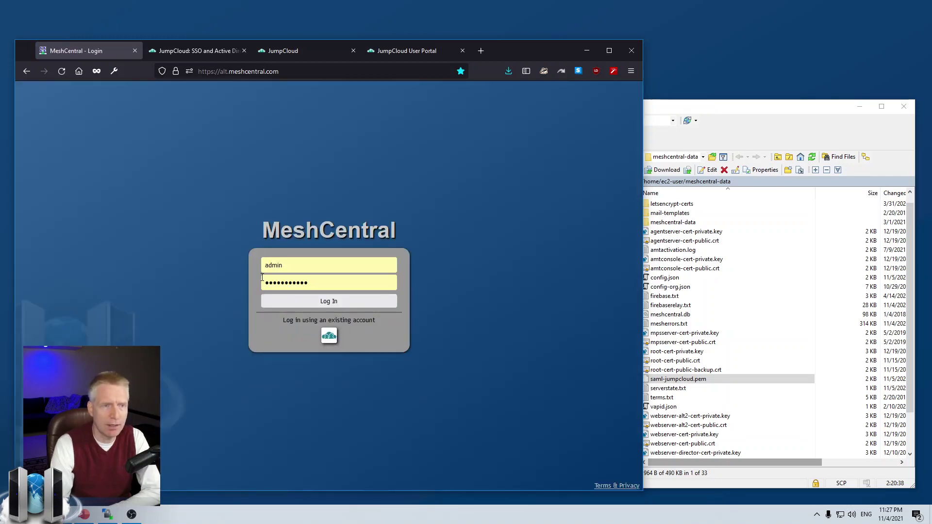
Log in as admin with the security key and open the Account created event in My Events.
left_click(315, 302)
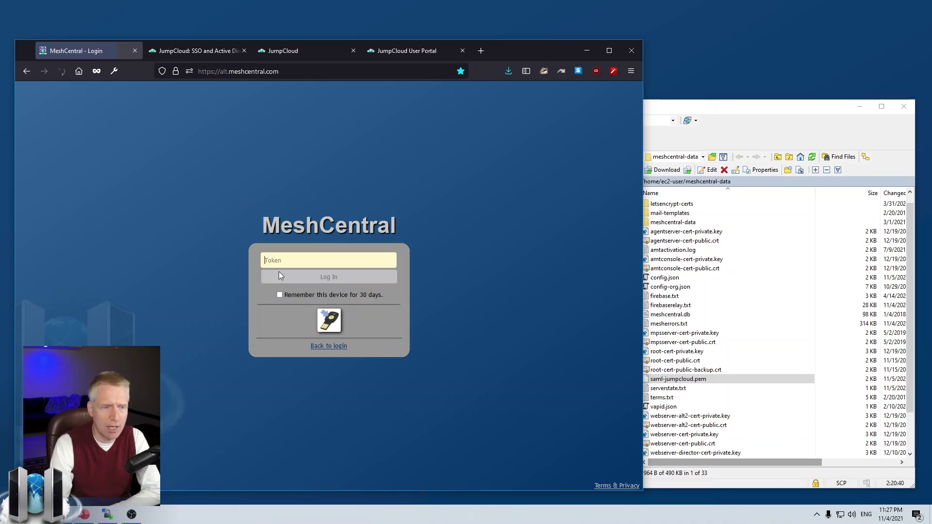
left_click(319, 316)
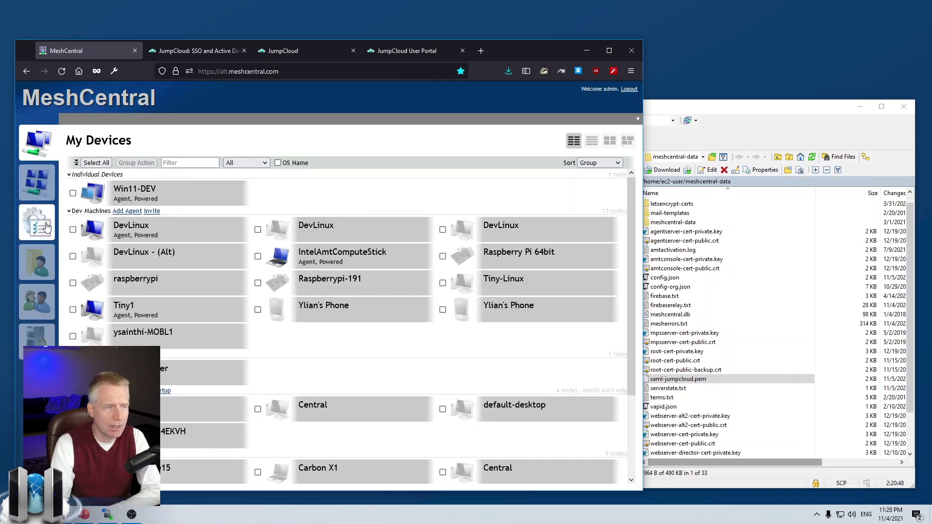
left_click(47, 226)
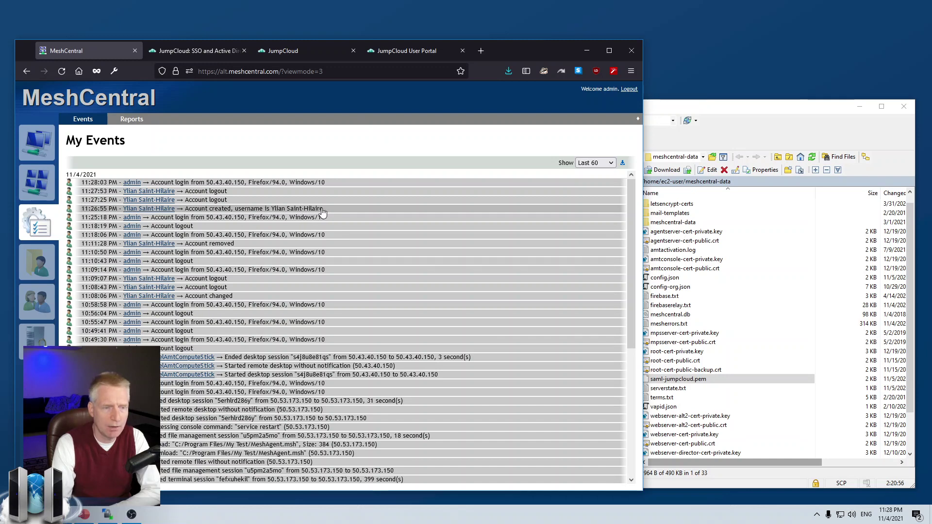
left_click(199, 210)
Open the SSO user's account page from the event and point out its ~jumpcloud user identifier.
left_click(397, 288)
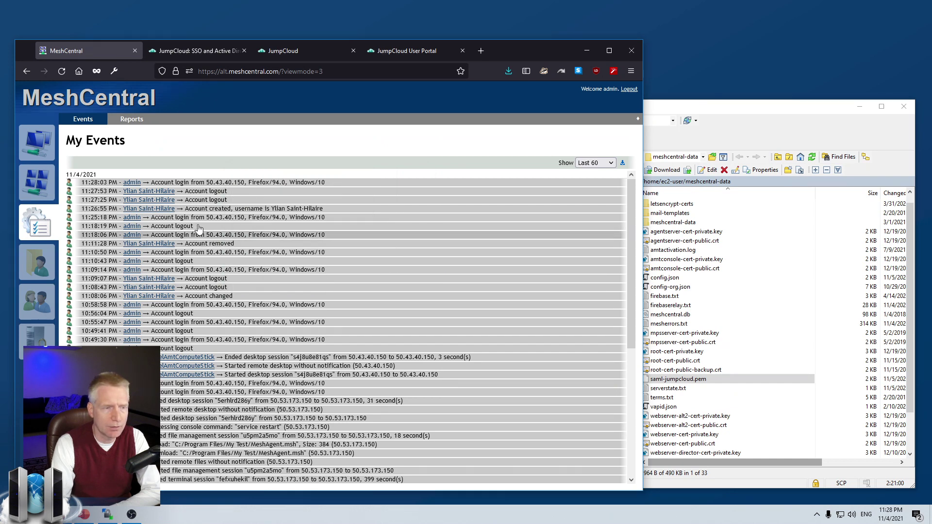
left_click(171, 210)
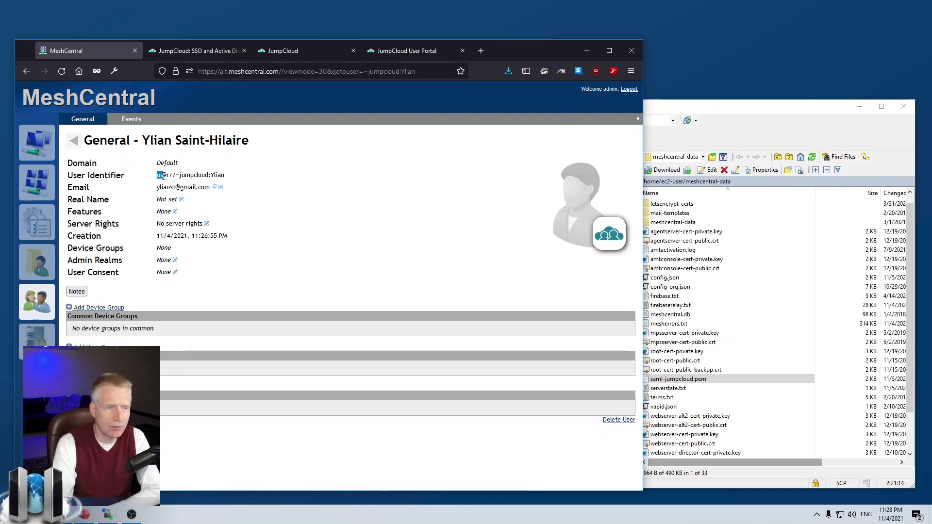
left_click_drag(163, 177, 175, 176)
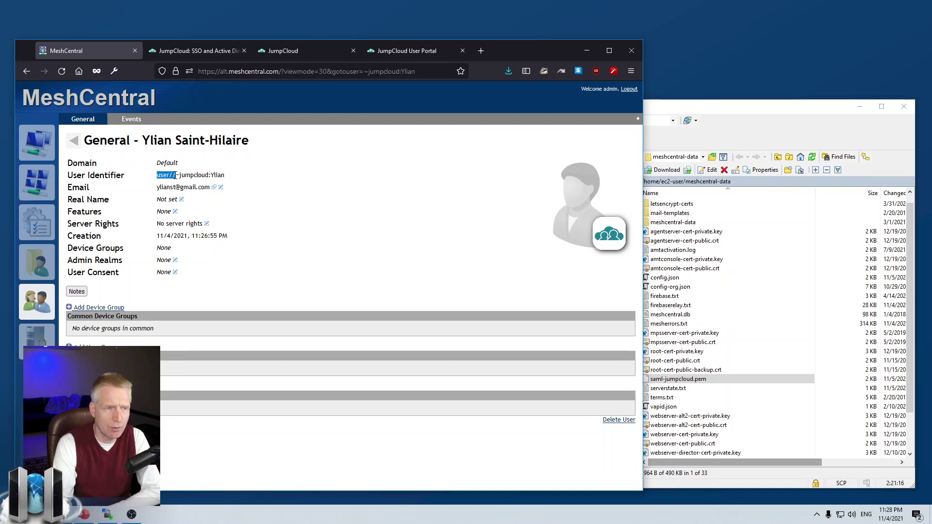
left_click(189, 176)
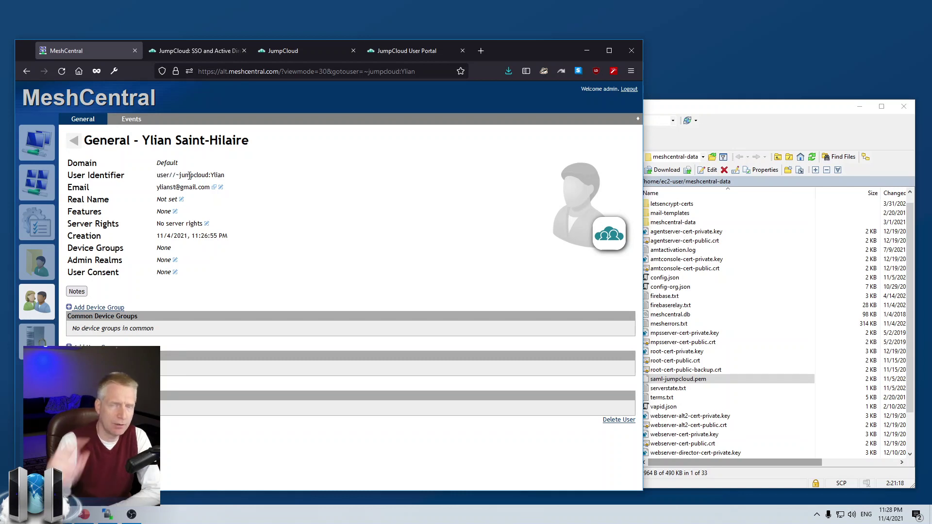
mouse_move(224, 176)
left_mouse_down()
mouse_move(210, 176)
mouse_move(223, 176)
left_mouse_up()
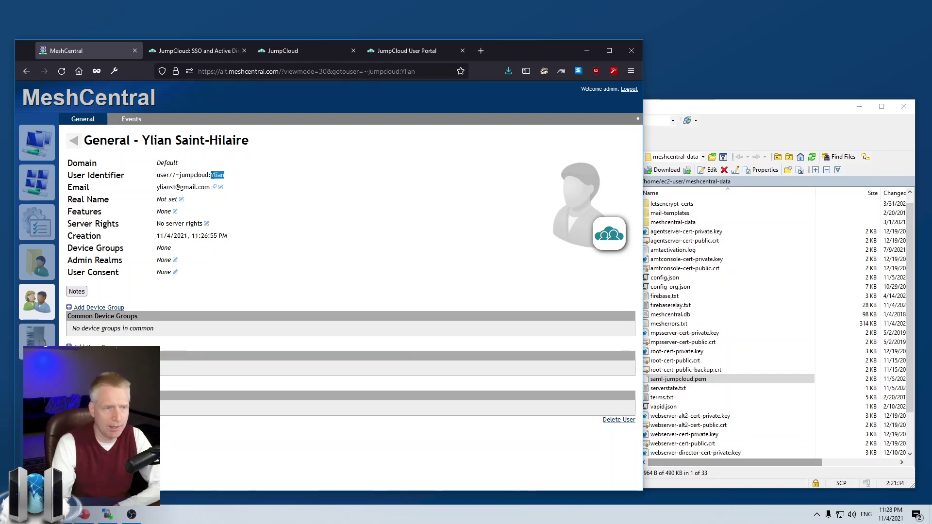
left_click(235, 179)
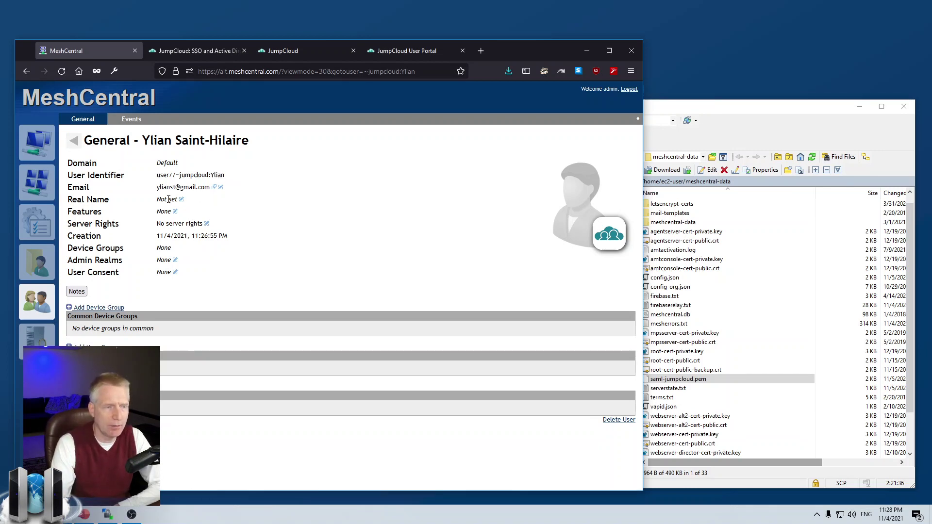
Highlight the user's name in the page heading and the account's email address.
left_click_drag(142, 140, 266, 145)
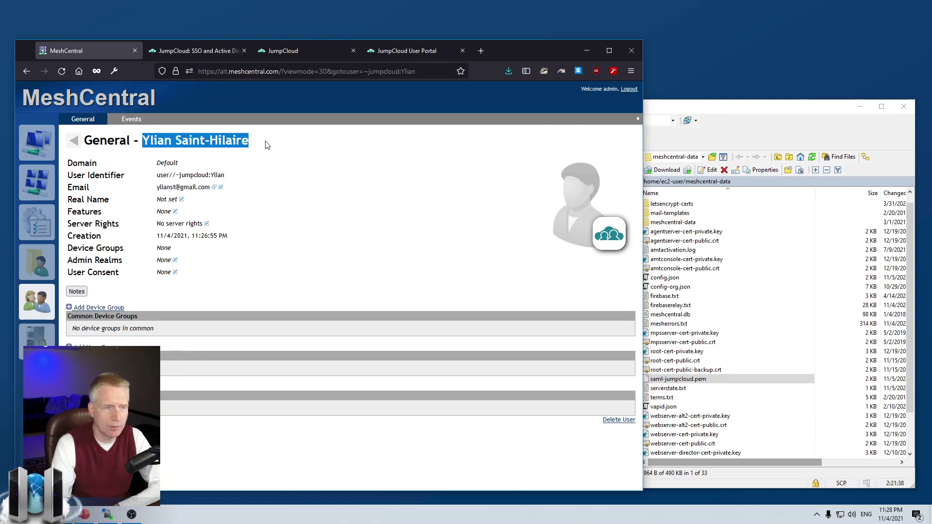
left_click(266, 145)
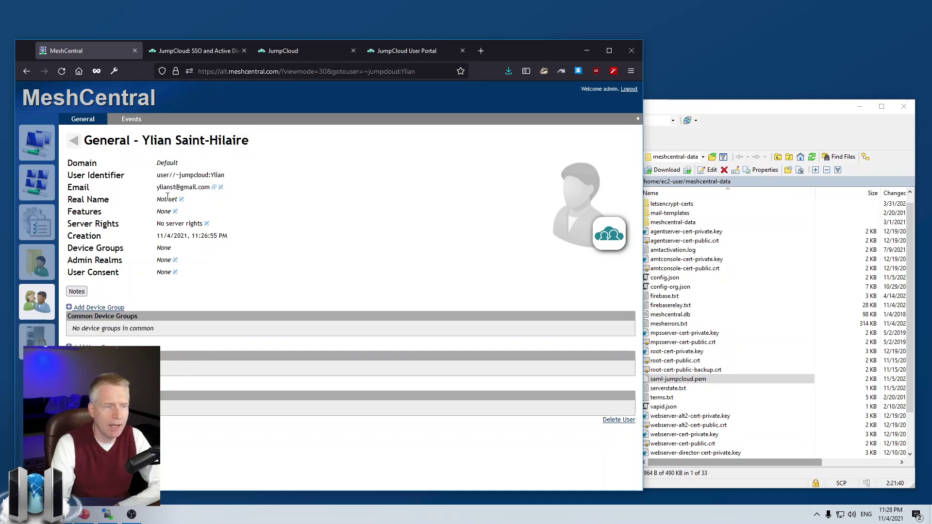
left_click_drag(158, 189, 212, 187)
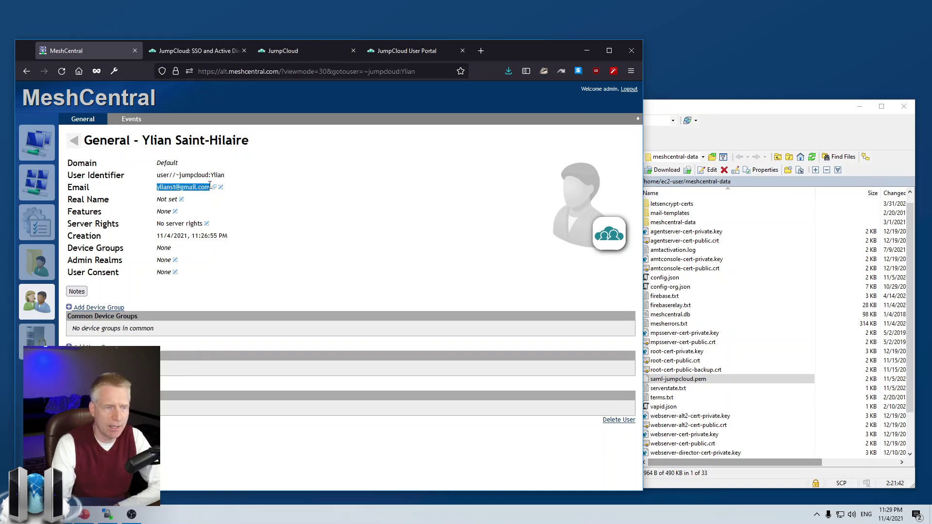
left_click(207, 187)
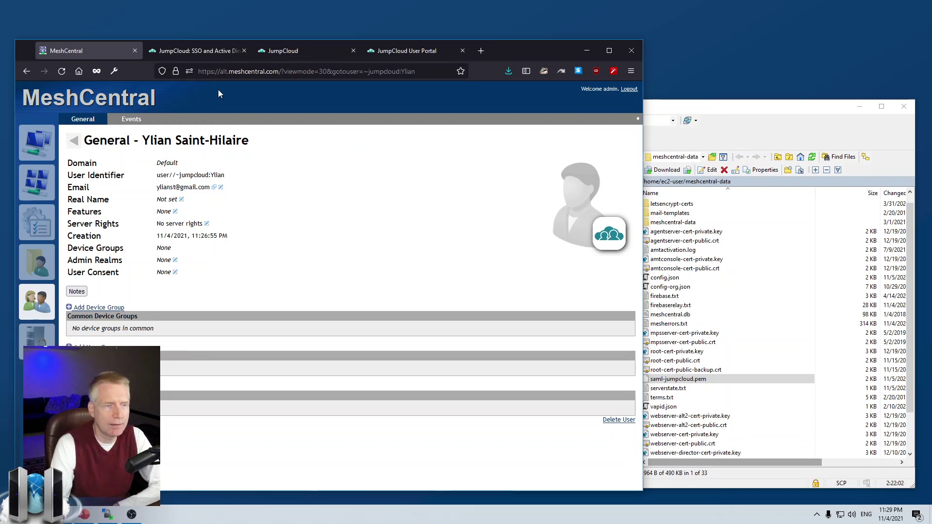
Pass through the JumpCloud admin SSO page back to the User Portal's Applications page showing the MeshCentral tile.
left_click(208, 55)
left_click(288, 52)
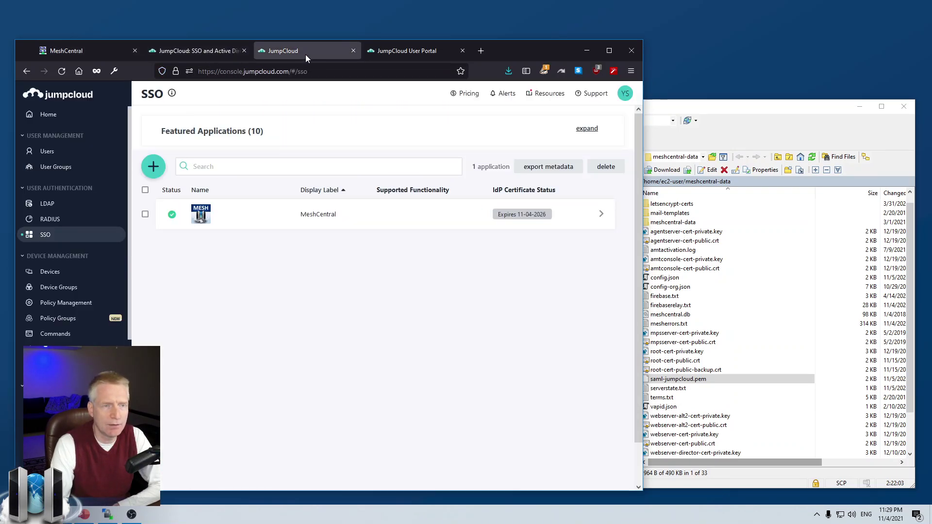
left_click(391, 53)
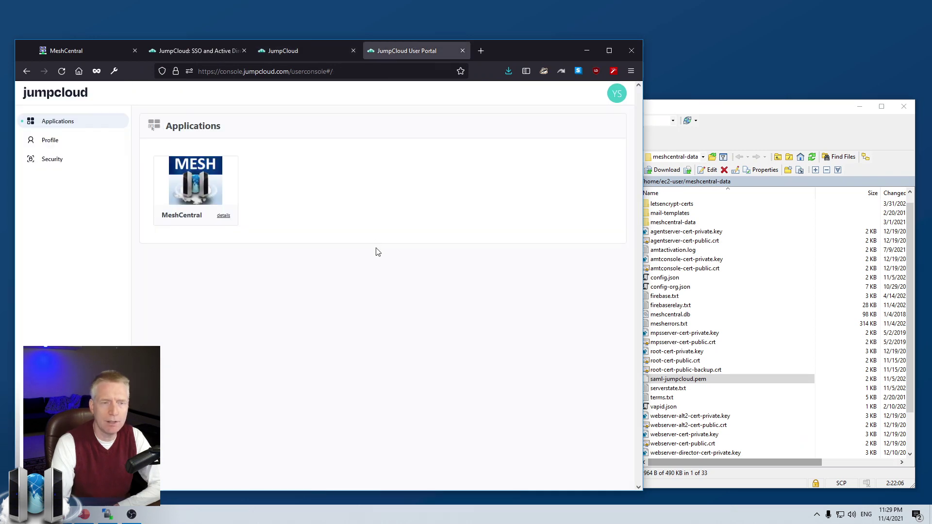